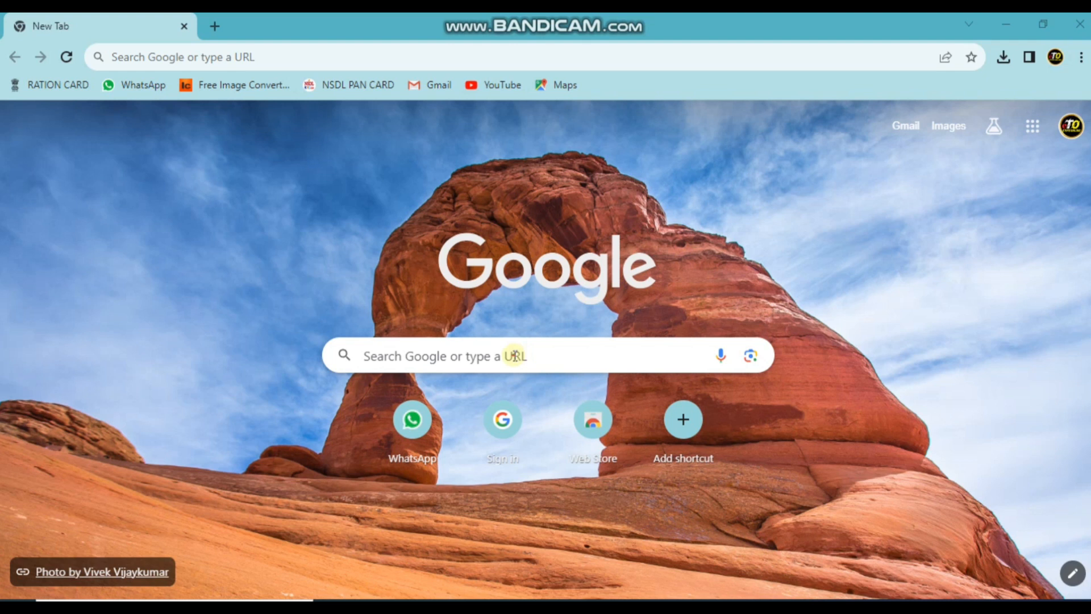
Search Google for "sewa setu" and open the Sewa Setu portal at sewasetu.assam.gov.in
left_click(515, 356)
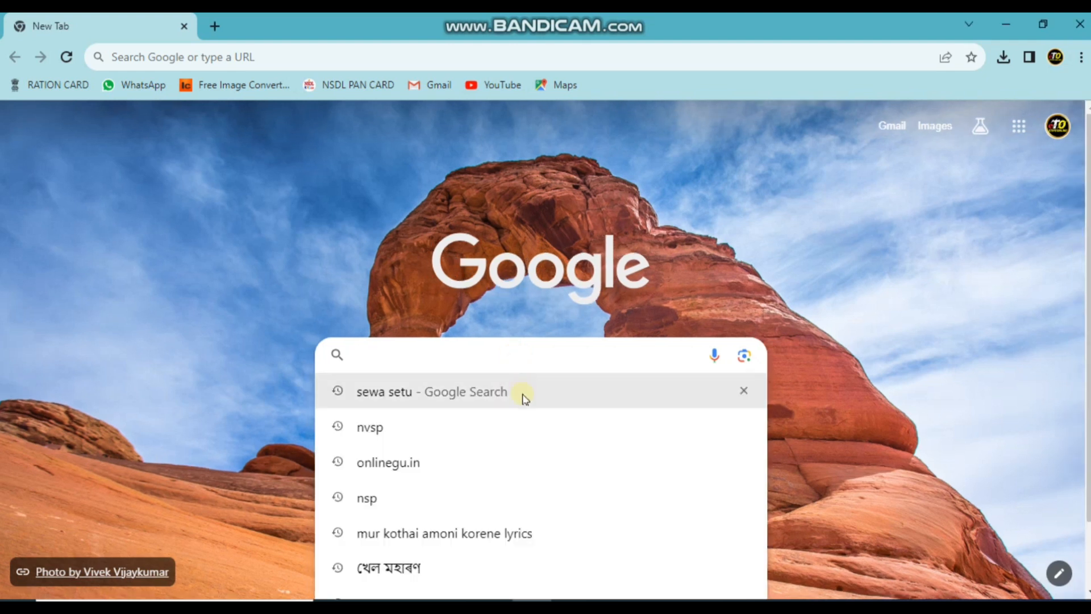
left_click(392, 398)
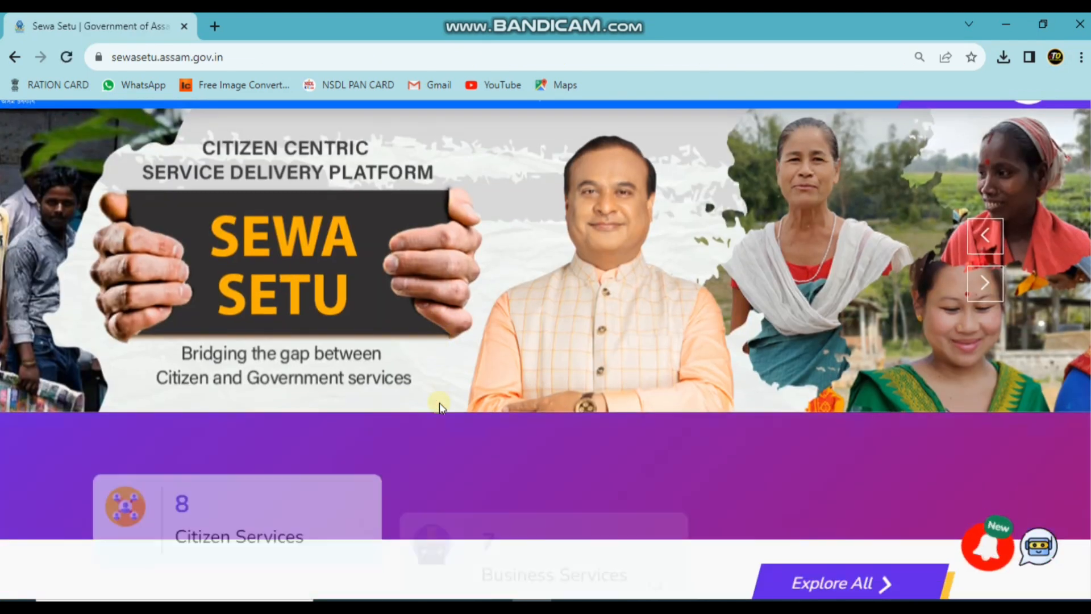
Search the portal's services with "perm" and choose the suggested application form for Permanent Residence Certificate for Higher Education
scroll(439, 403, "down", 7)
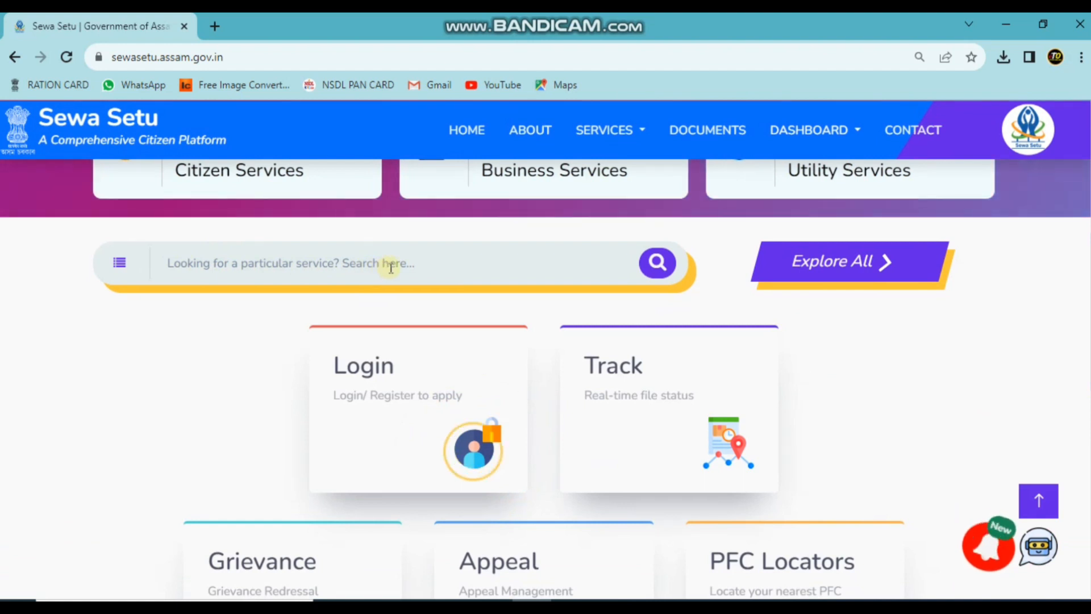
left_click(352, 263)
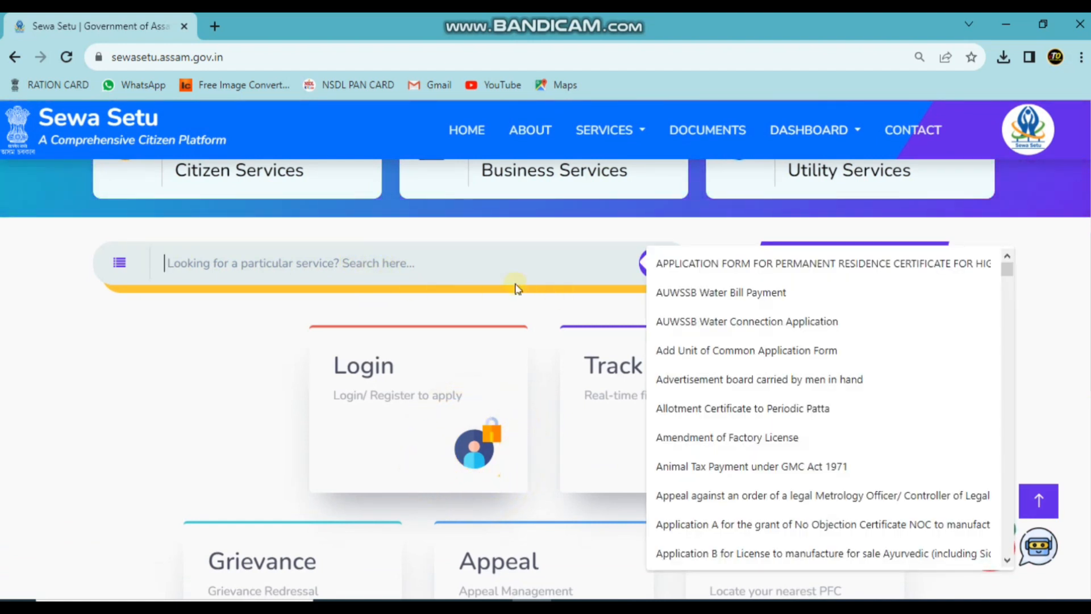
type("perm")
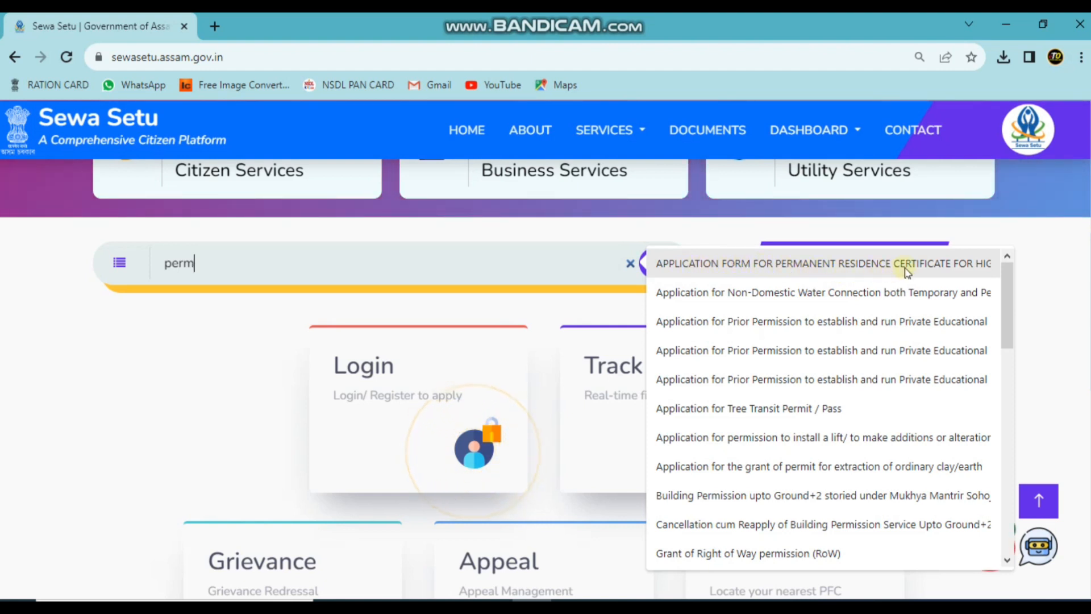
left_click(873, 265)
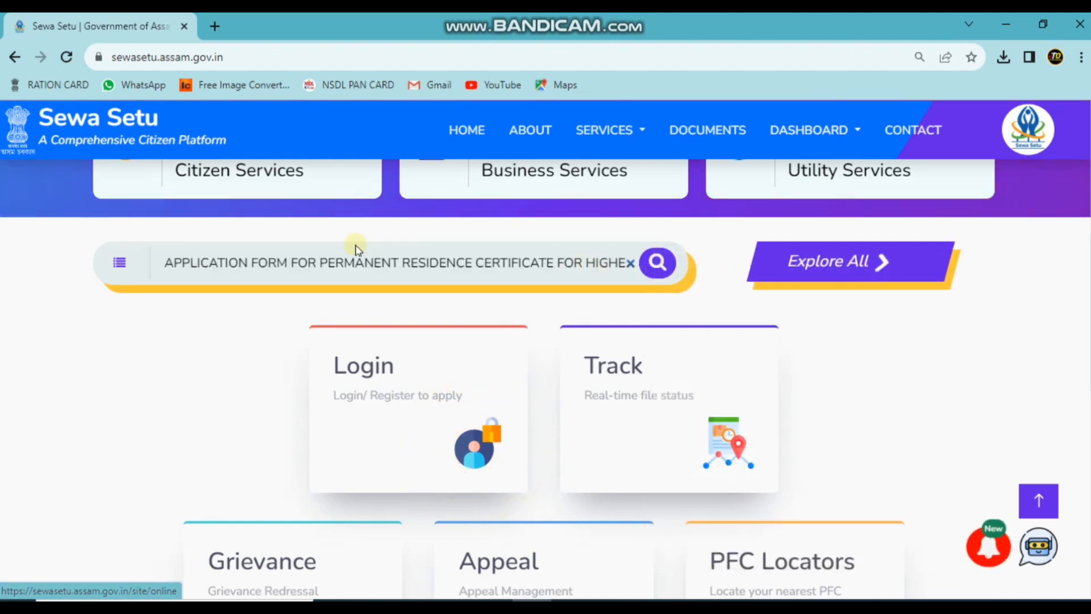
left_click(665, 262)
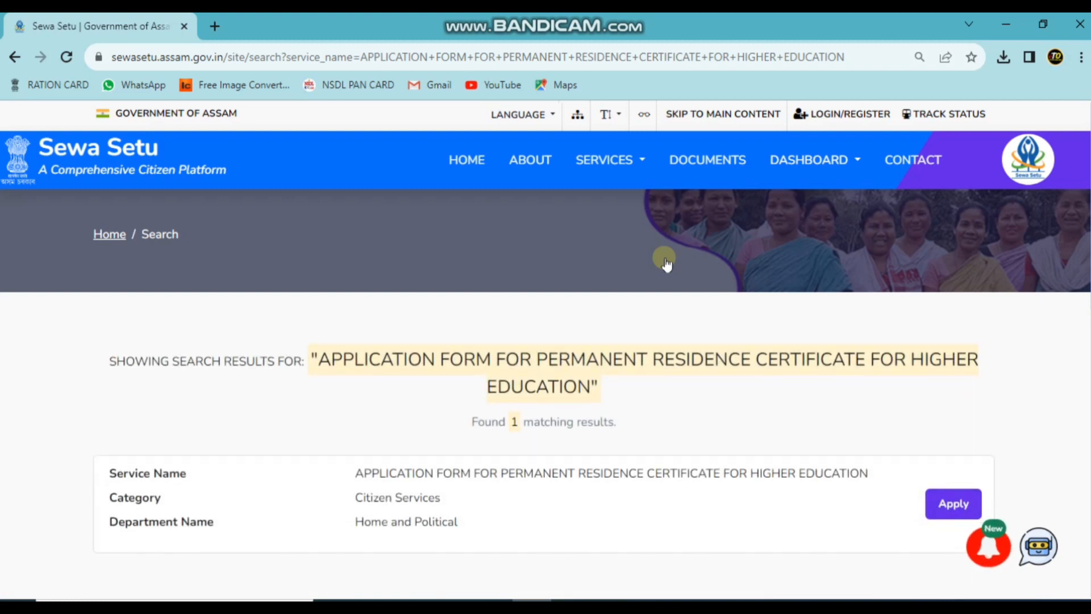
Open the application page of the Permanent Residence Certificate for Higher Education service from the search result
scroll(614, 384, "down", 1)
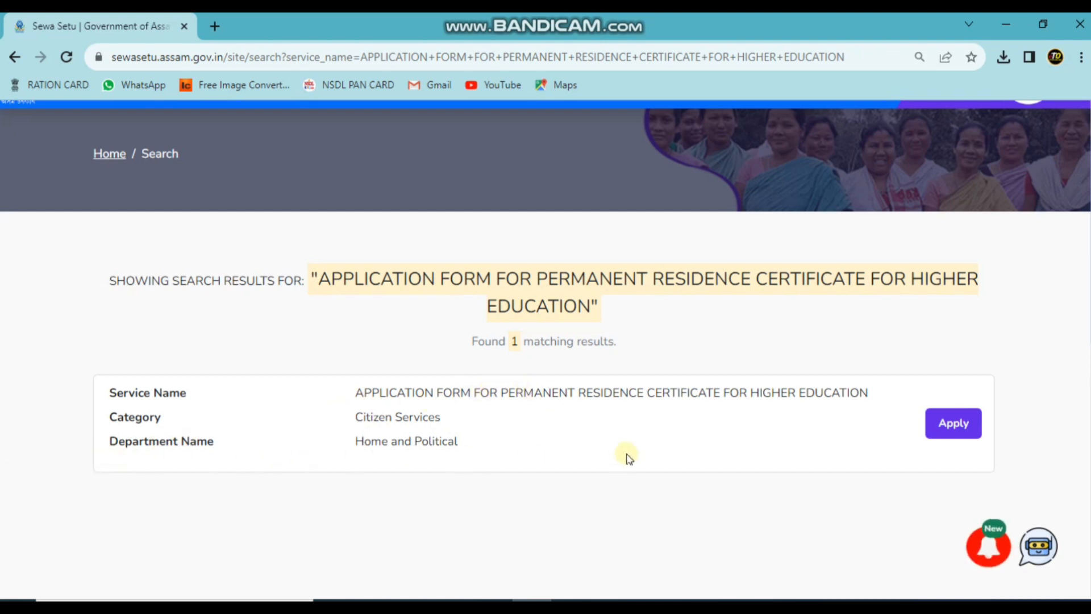
left_click(947, 434)
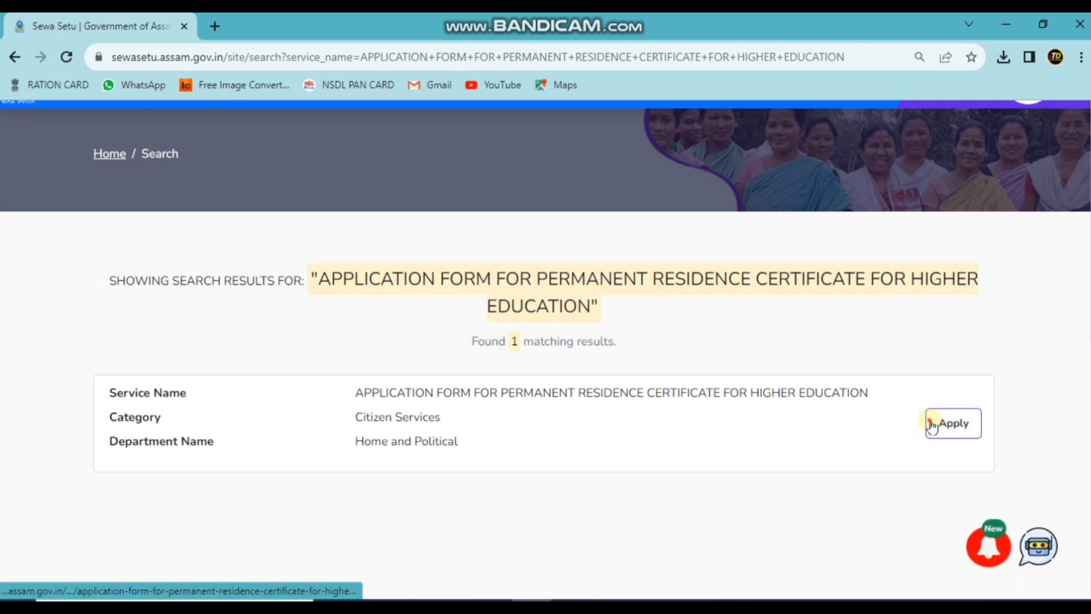
left_click(932, 425)
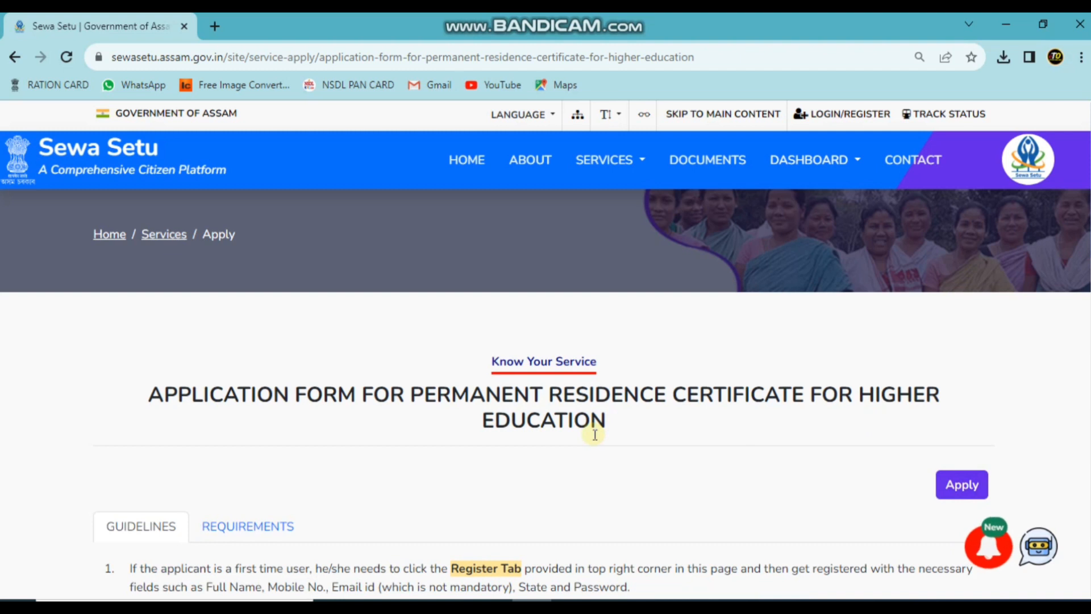
Review the service guidelines and open the requirements to examine the mandatory birth certificate and address proof documents
scroll(595, 435, "down", 3)
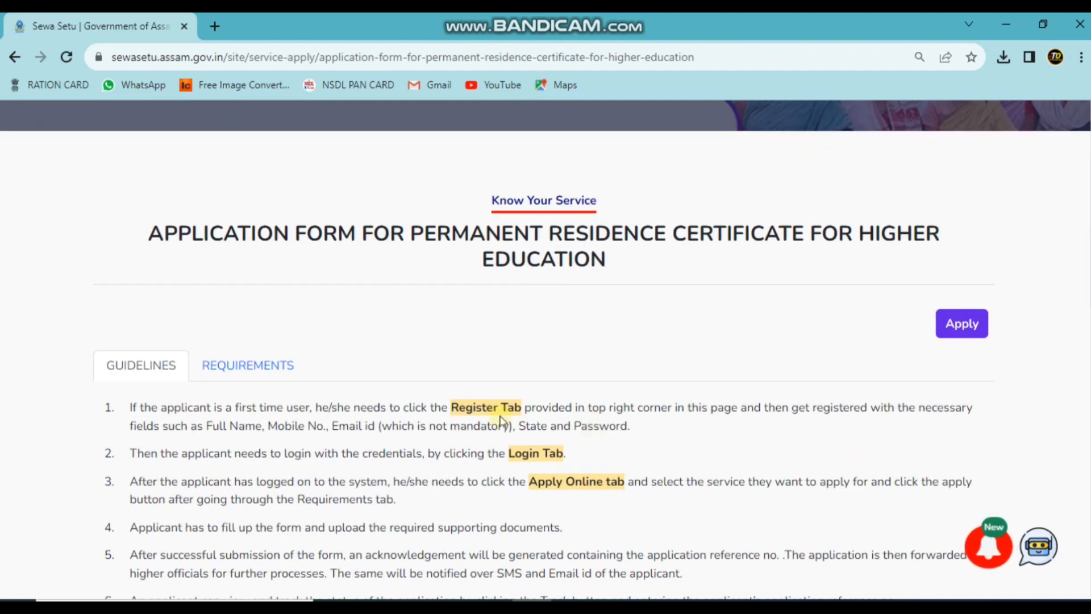
scroll(501, 422, "down", 1)
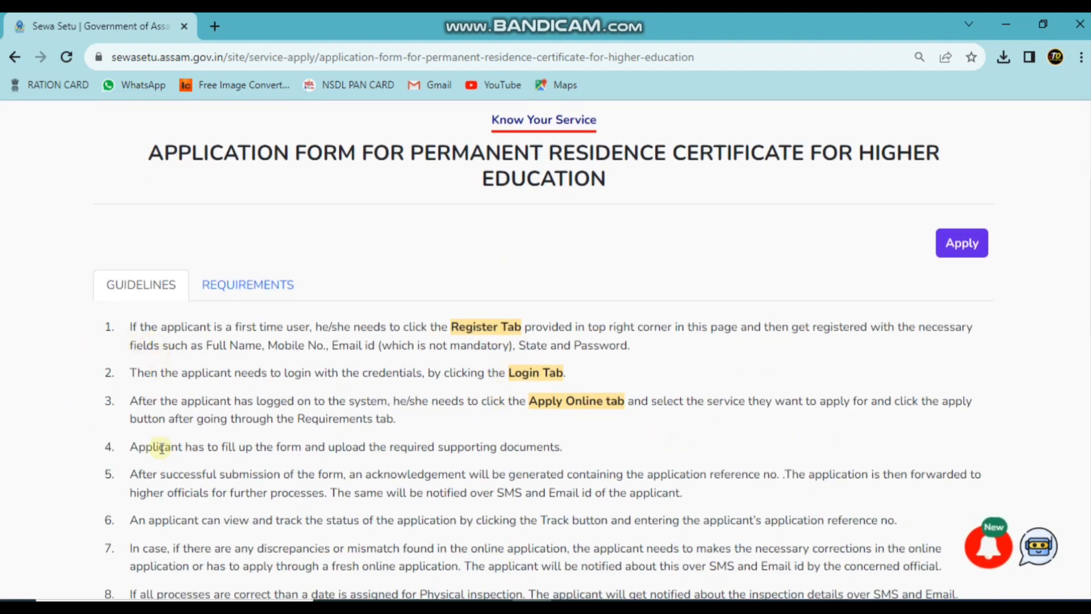
scroll(170, 480, "down", 1)
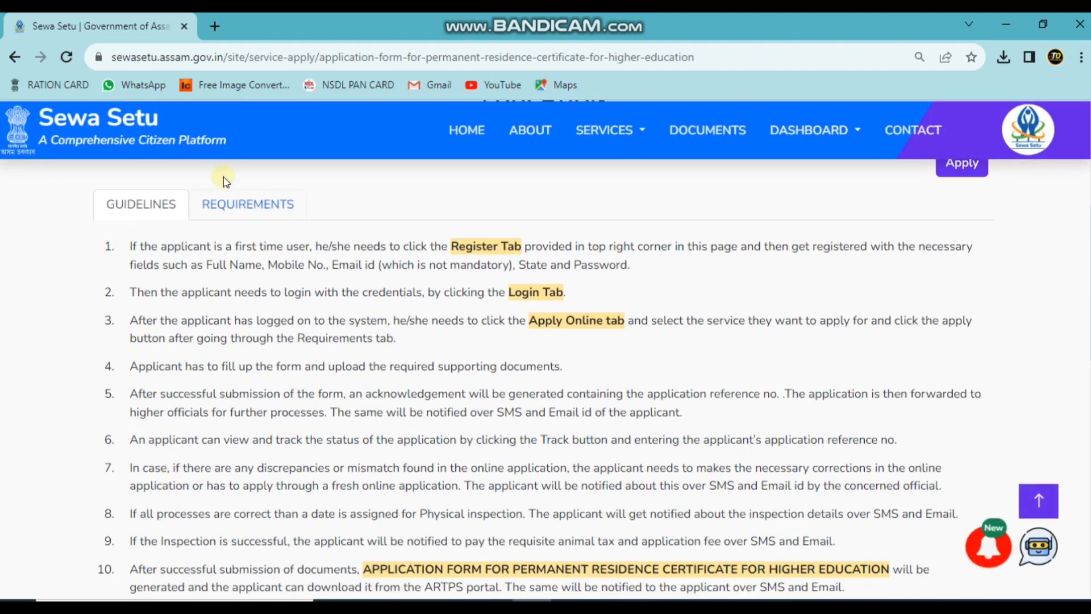
left_click(242, 210)
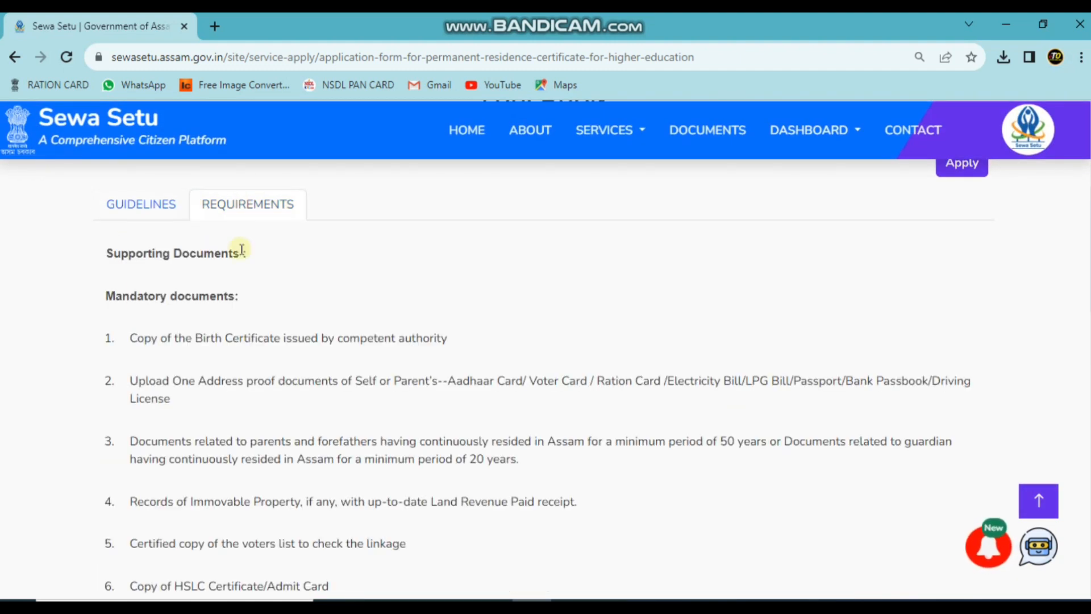
scroll(237, 248, "down", 1)
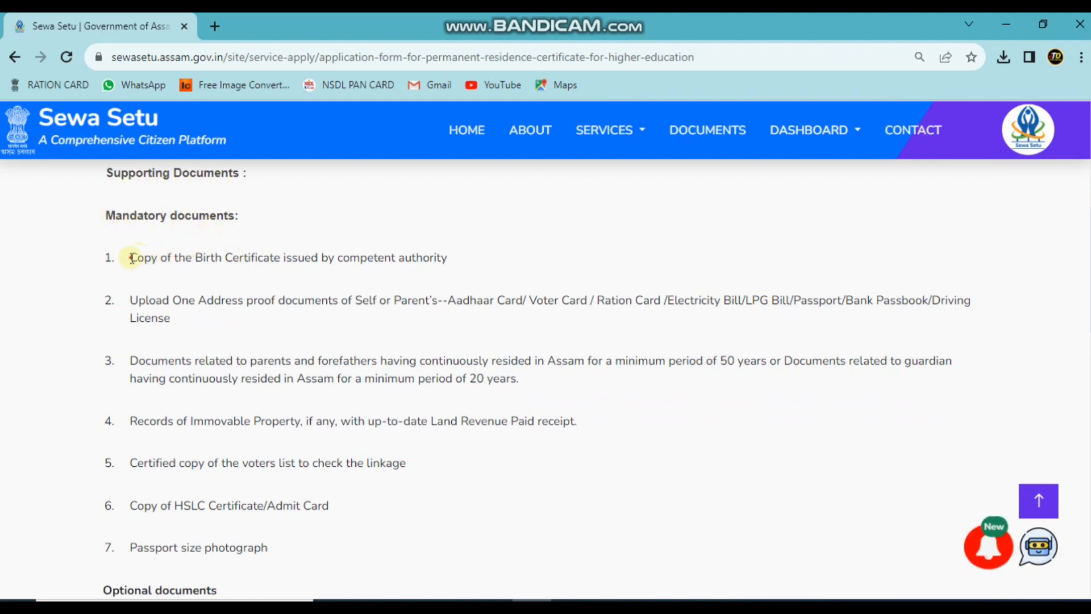
left_click_drag(131, 259, 451, 280)
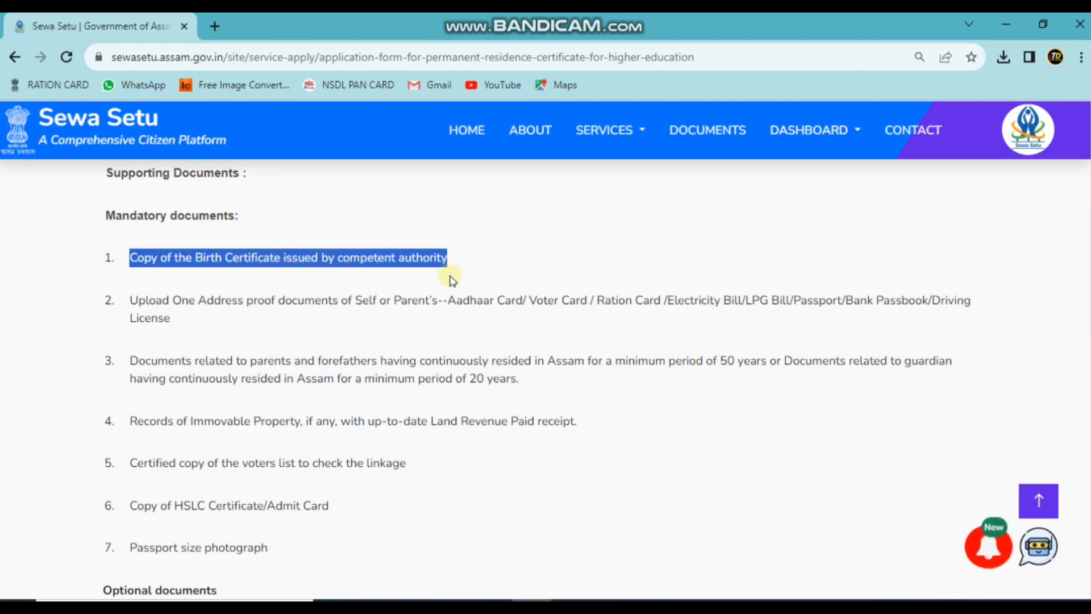
left_click(495, 270)
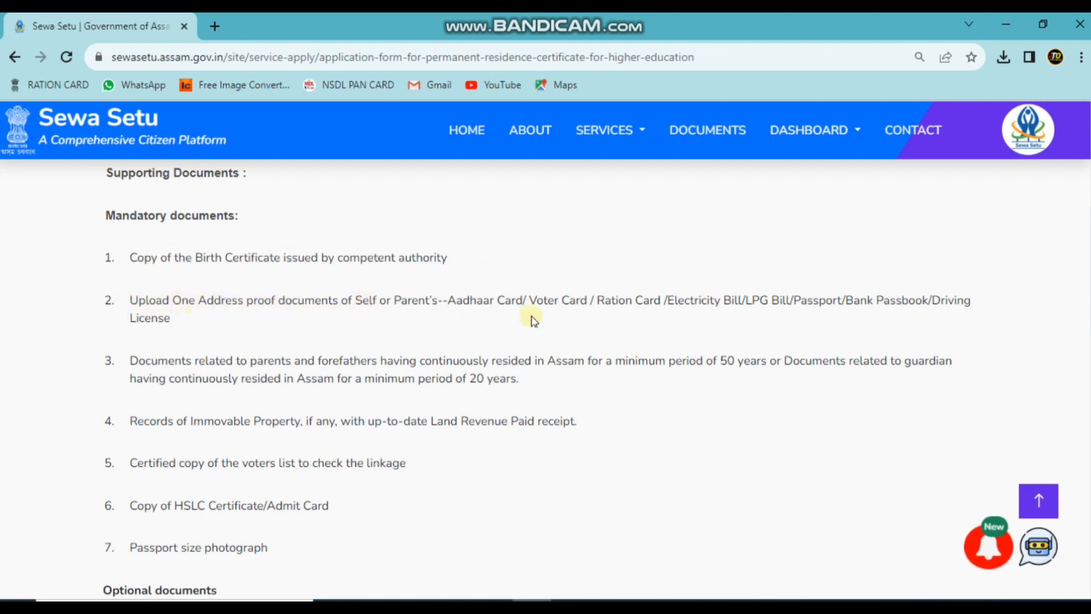
left_click_drag(492, 305, 738, 312)
left_click(729, 319)
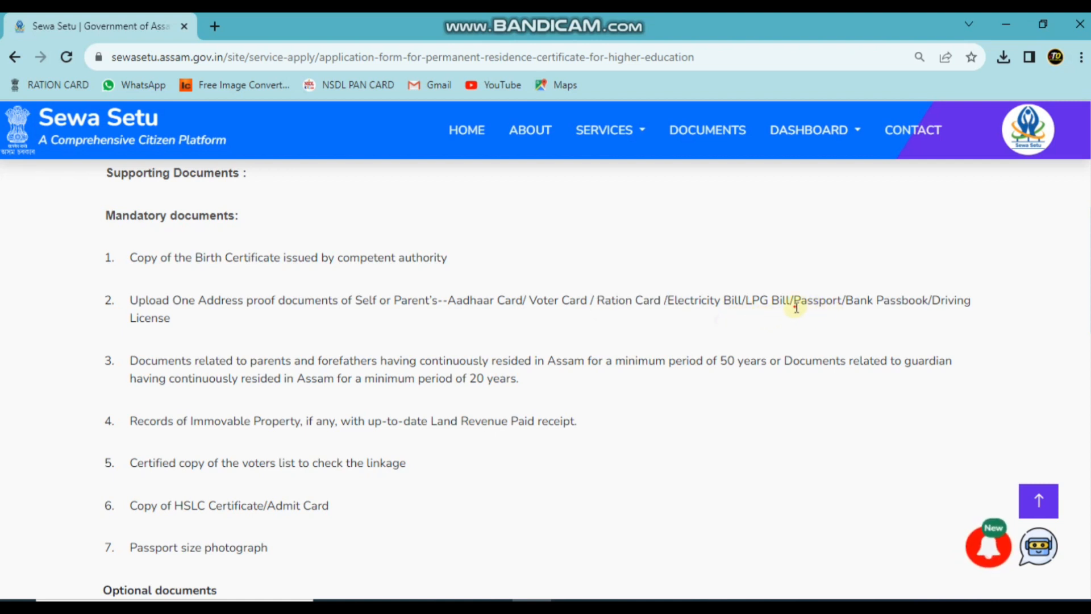
left_click_drag(796, 304, 840, 304)
left_click(862, 318)
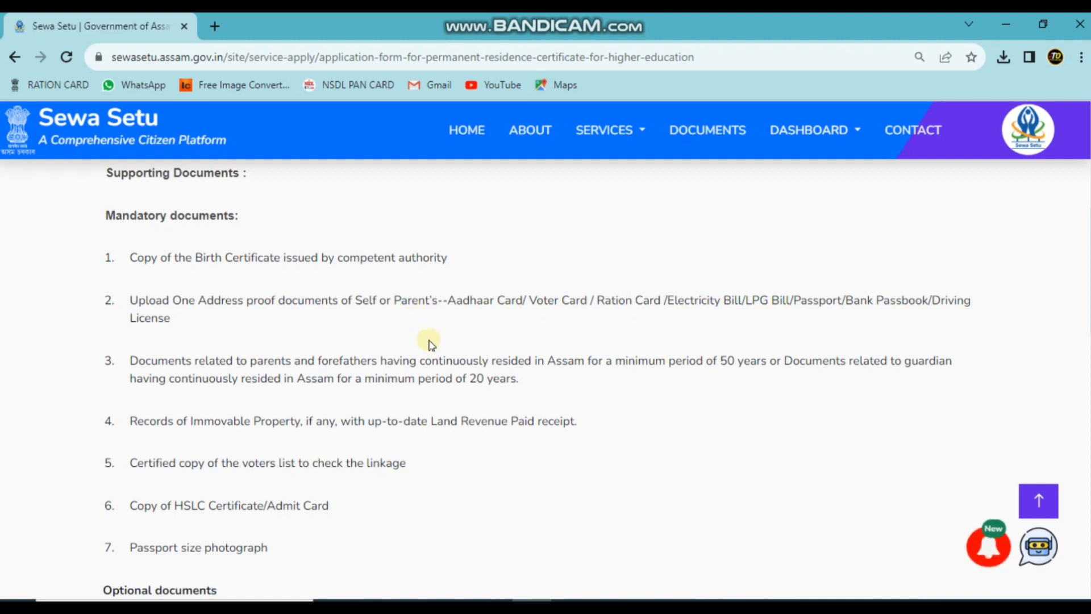
Examine the remaining mandatory documents, from the parents' residence proof through land records and voters list to the passport size photograph
scroll(432, 338, "down", 1)
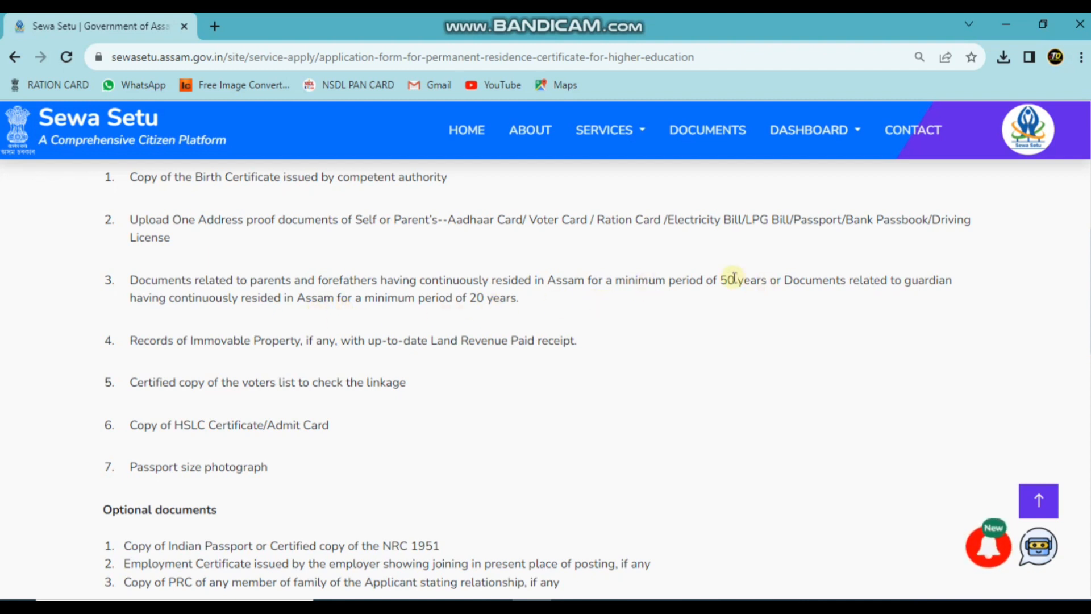
left_click_drag(716, 280, 778, 280)
scroll(249, 286, "down", 2)
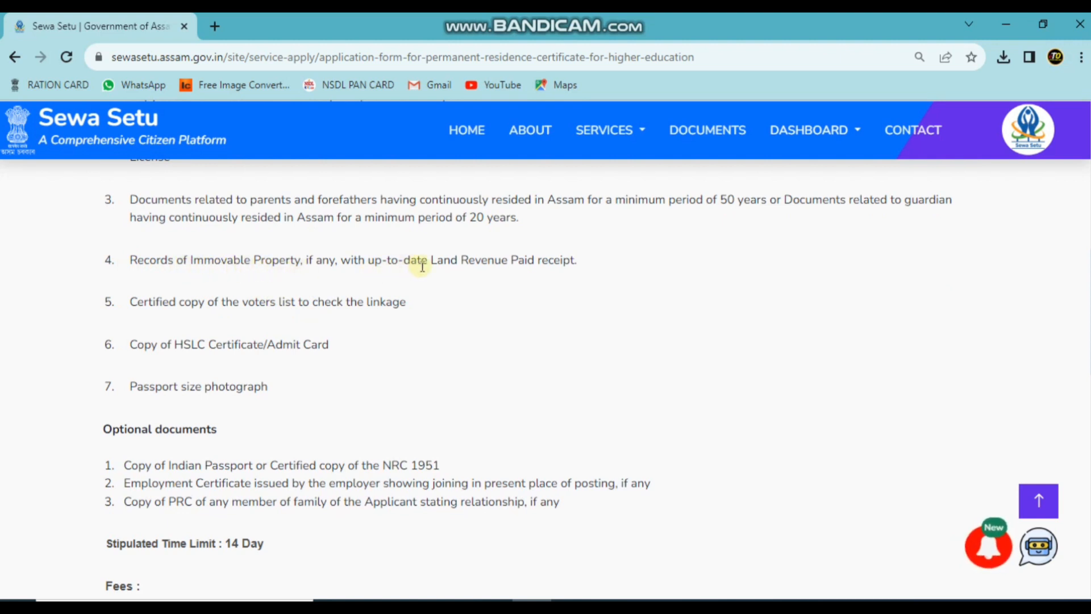
left_click_drag(438, 262, 544, 273)
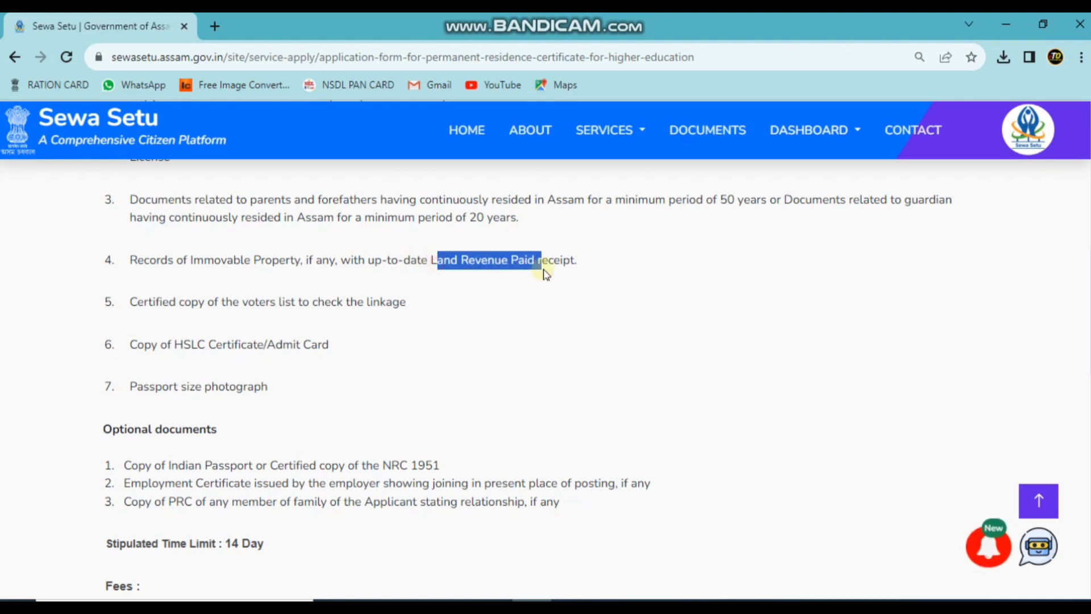
left_click(551, 291)
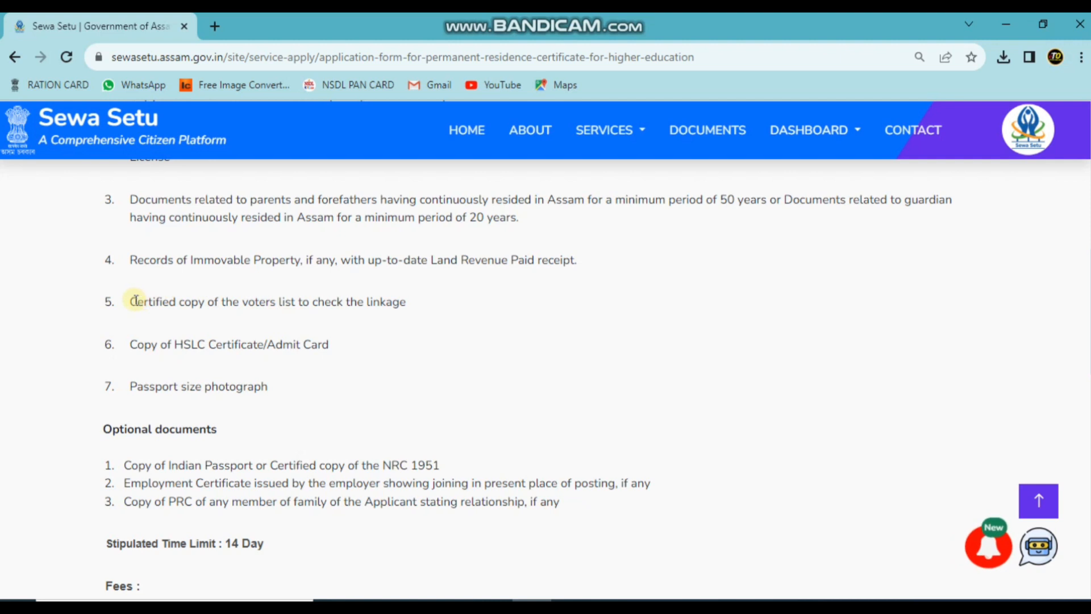
left_click_drag(130, 301, 432, 334)
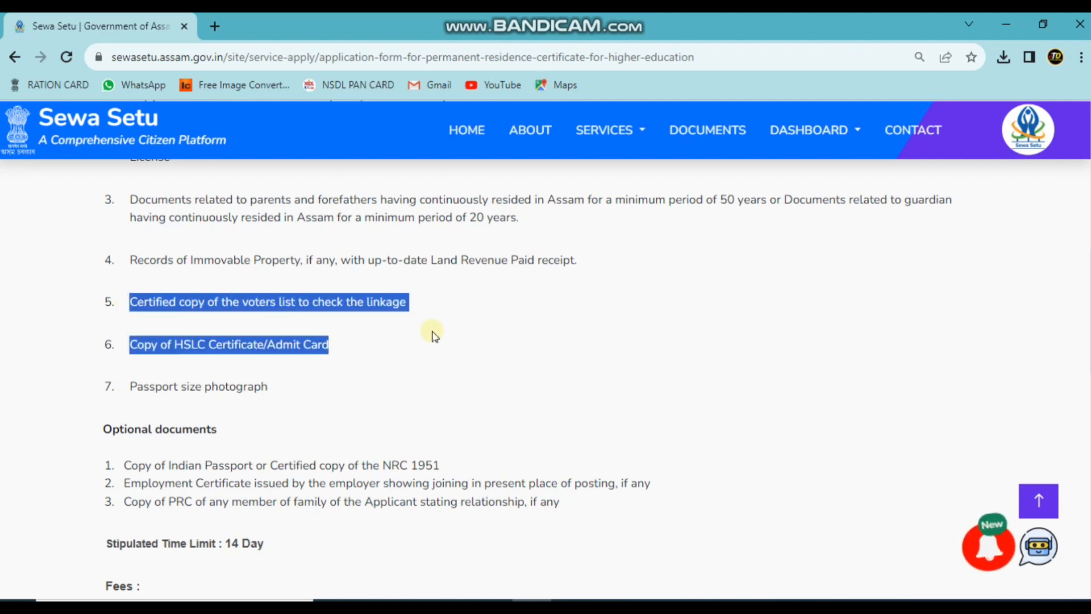
left_click(423, 301)
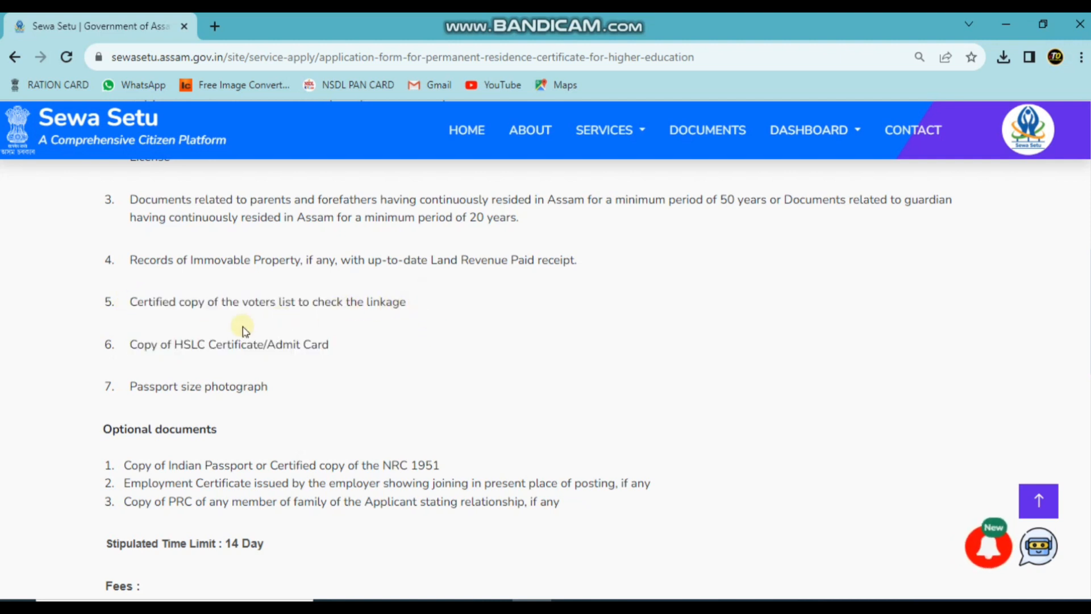
scroll(245, 331, "down", 1)
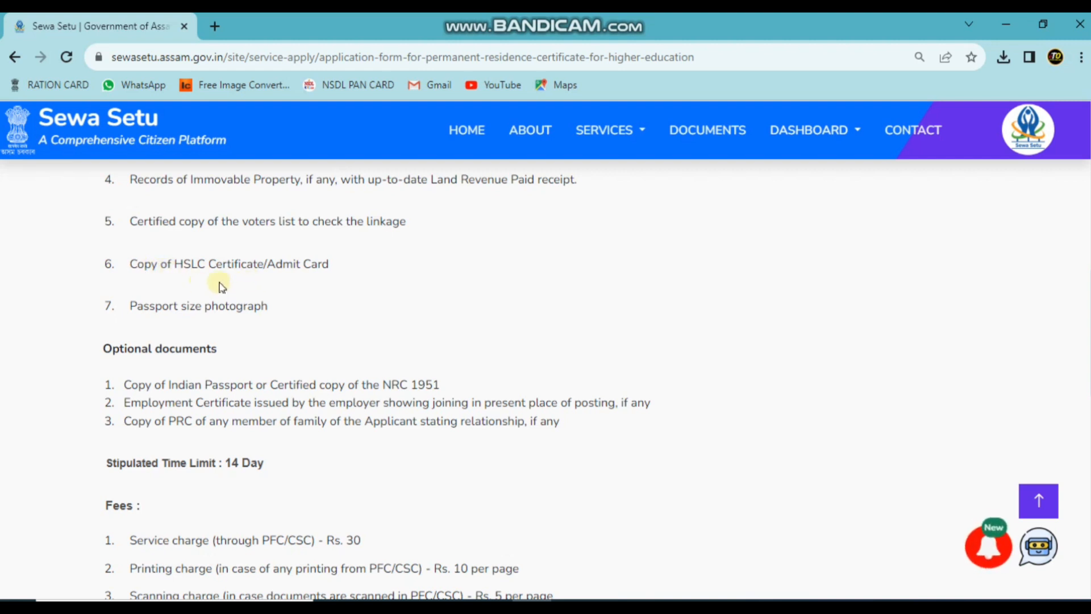
scroll(243, 289, "down", 1)
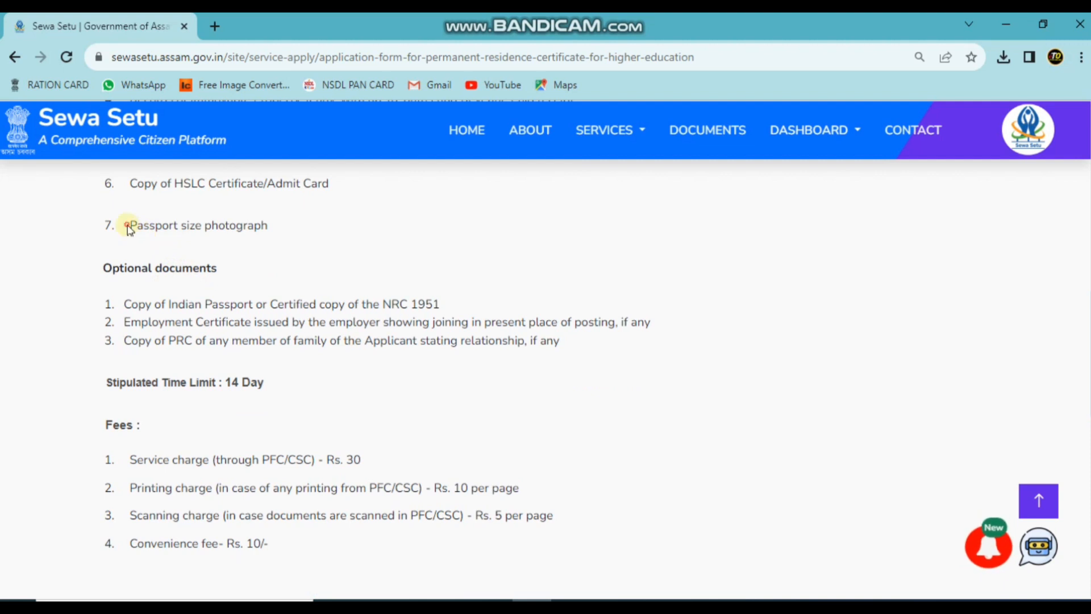
left_click_drag(128, 227, 277, 250)
left_click(291, 249)
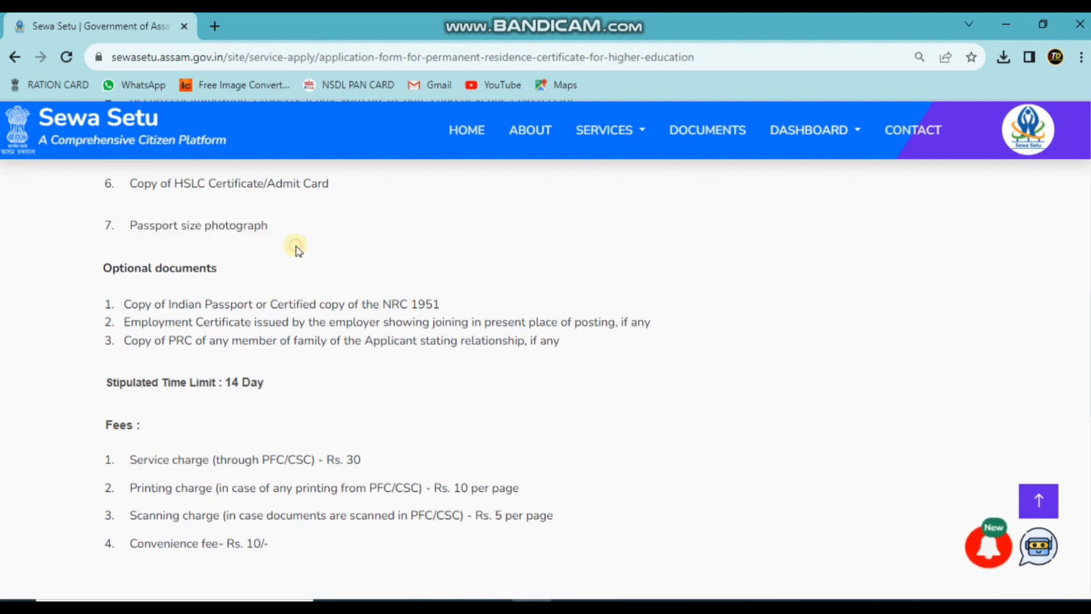
Examine the optional documents, the stipulated time limit and the fees in the service requirements, and return to the page's beginning
scroll(263, 287, "down", 1)
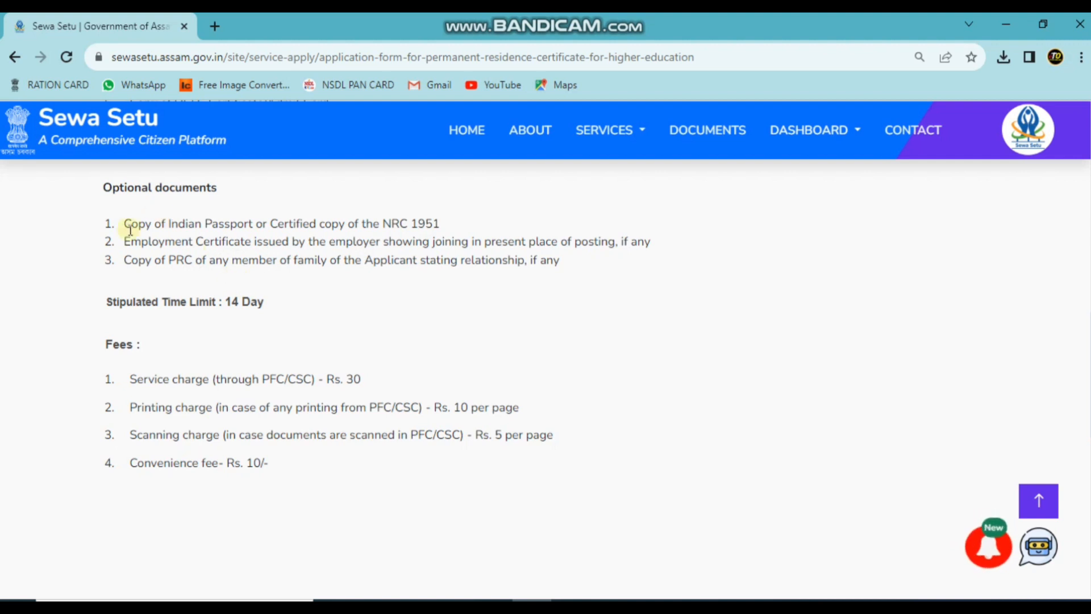
left_click_drag(127, 241, 665, 250)
left_click(697, 268)
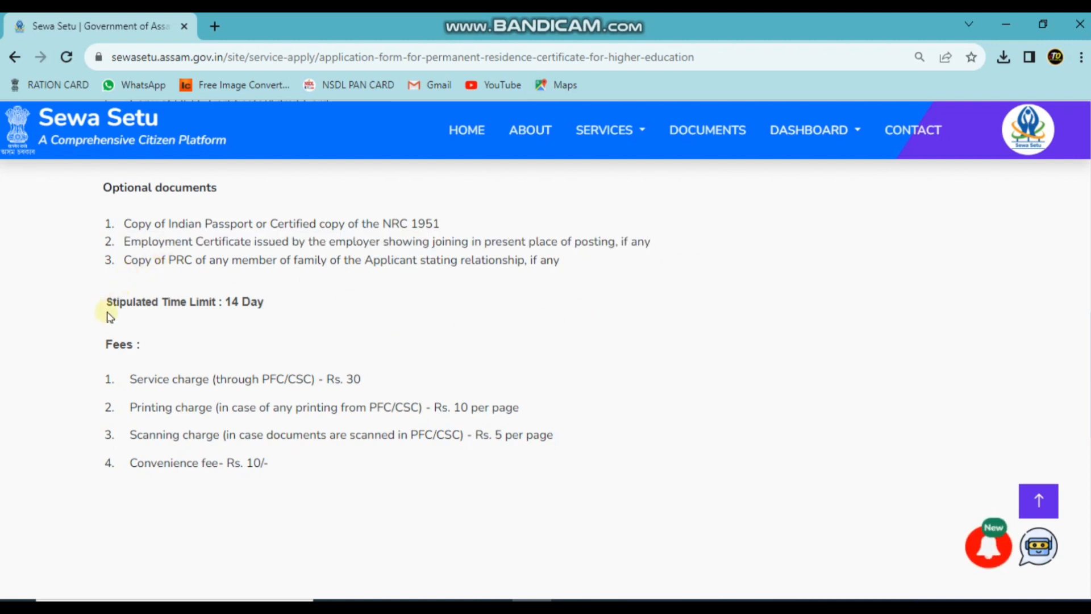
left_click_drag(164, 304, 275, 317)
left_click(276, 317)
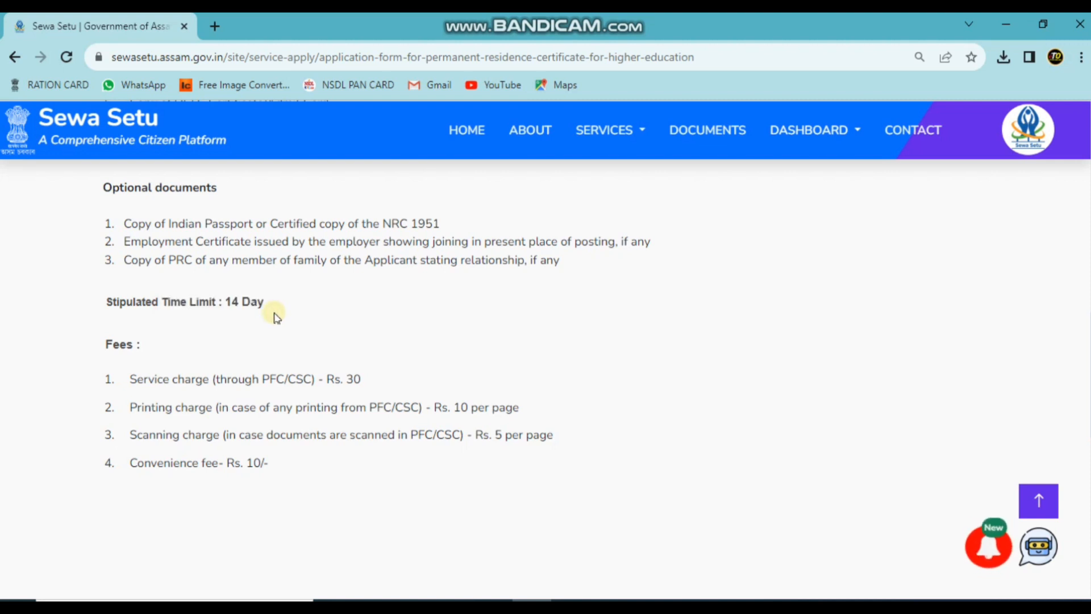
scroll(276, 314, "down", 3)
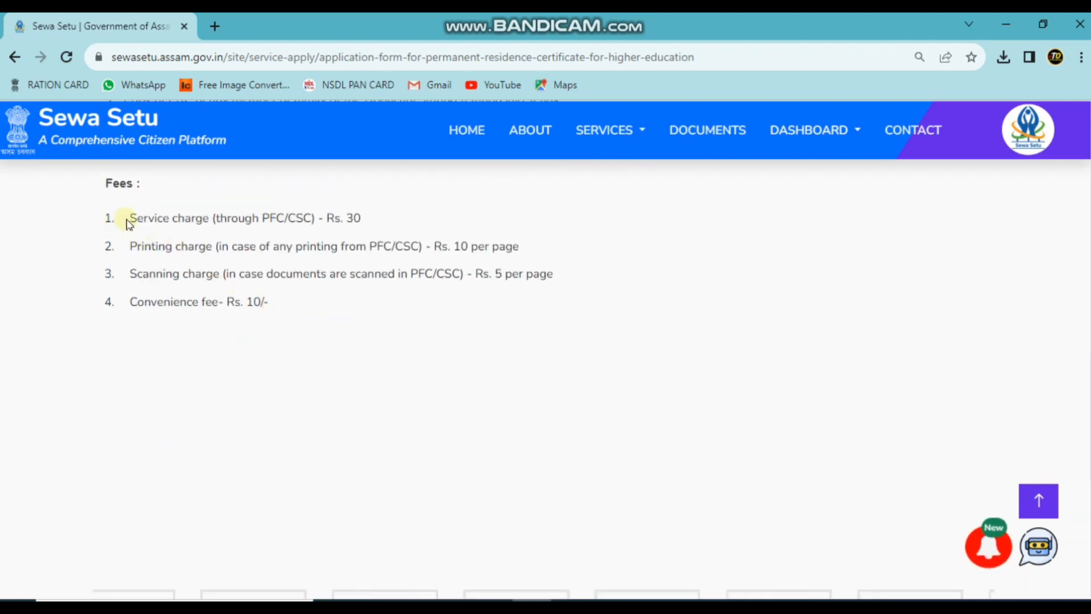
left_click_drag(122, 216, 372, 221)
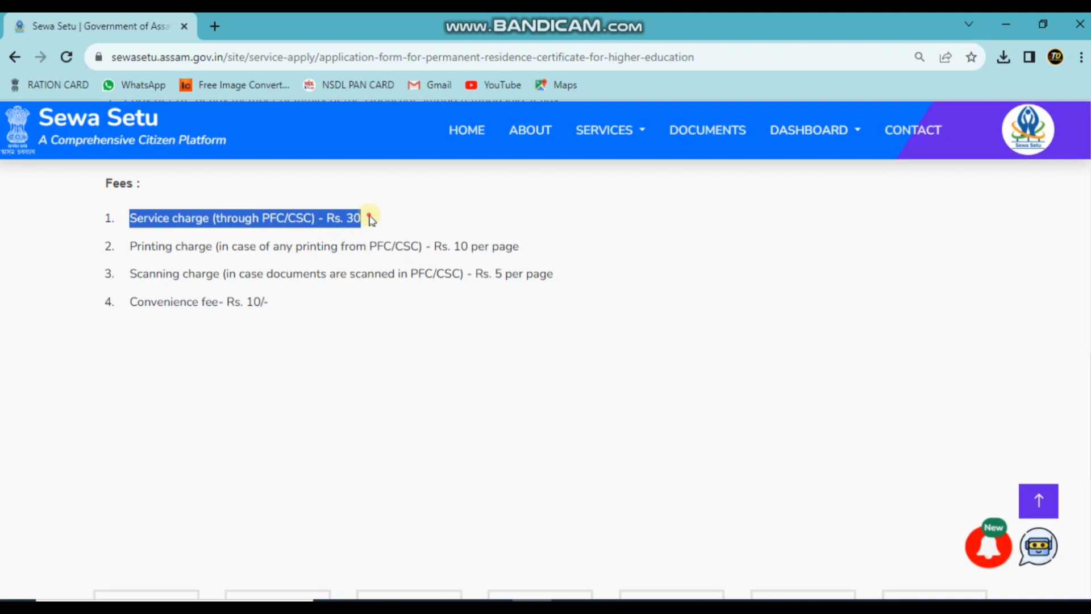
left_click(369, 216)
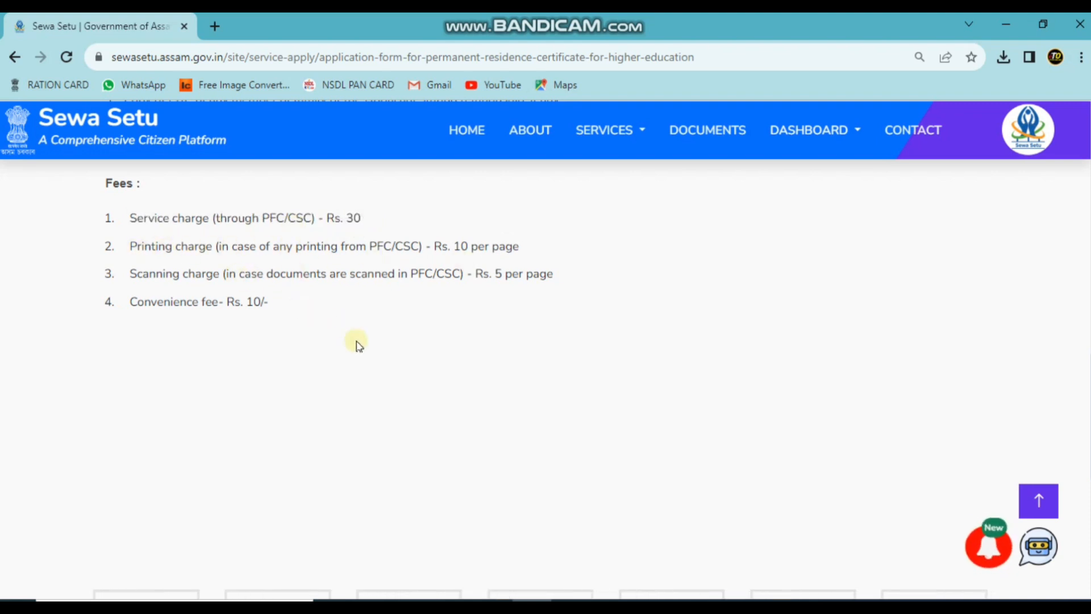
scroll(358, 344, "up", 15)
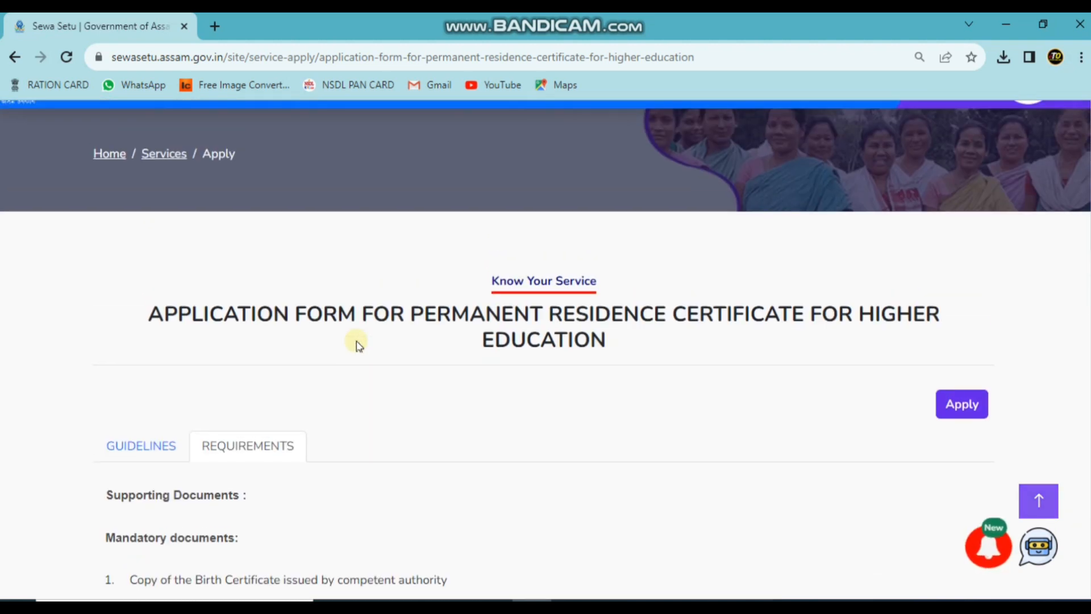
Start the service application, proceed to the citizen login and registration page, and dismiss its location permission request
left_click(962, 406)
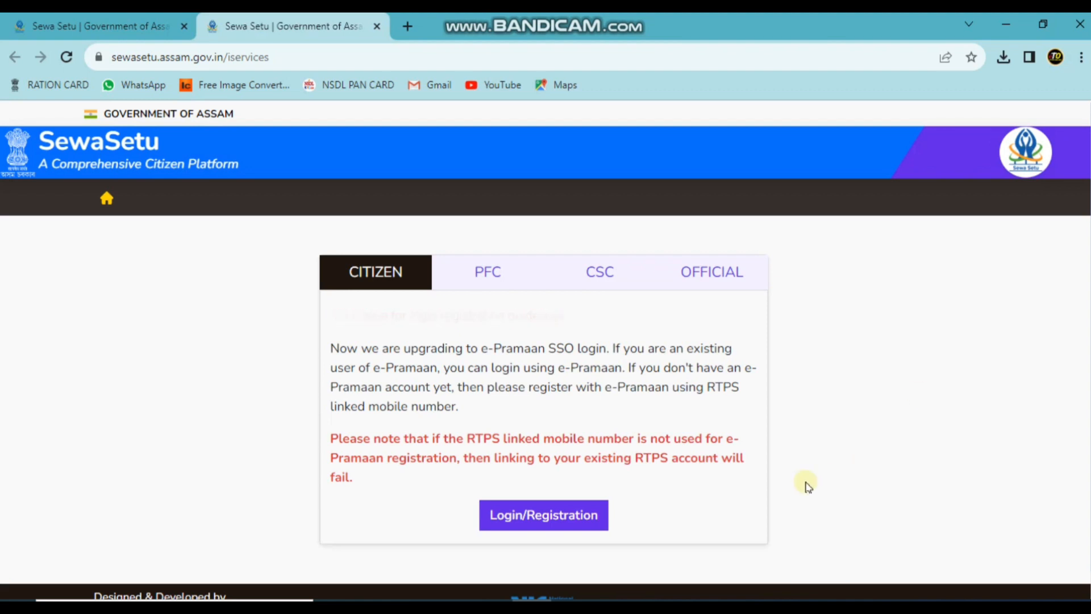
scroll(796, 483, "down", 1)
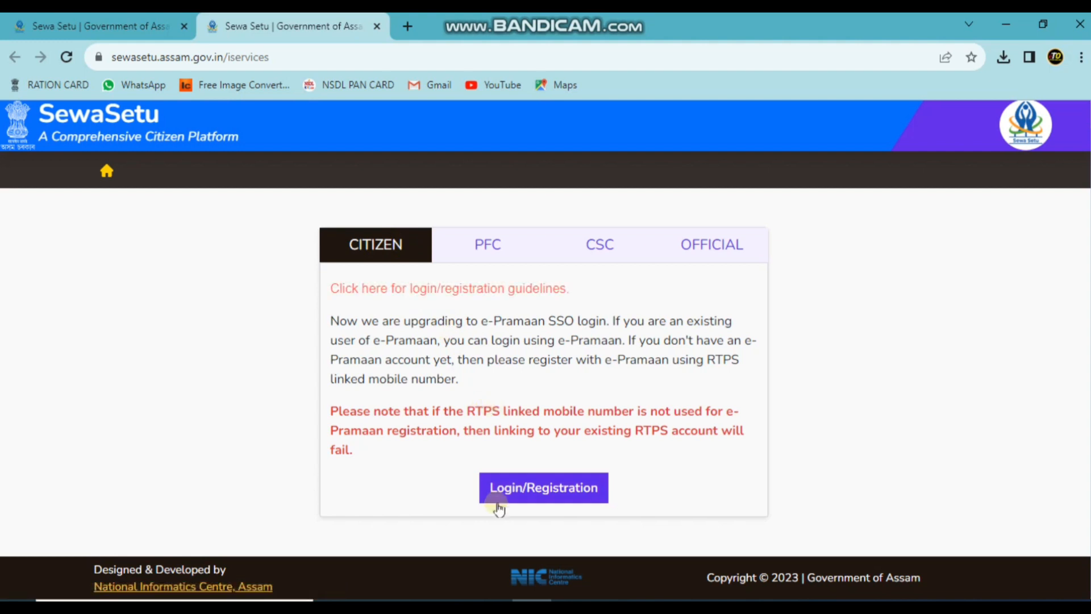
left_click(537, 489)
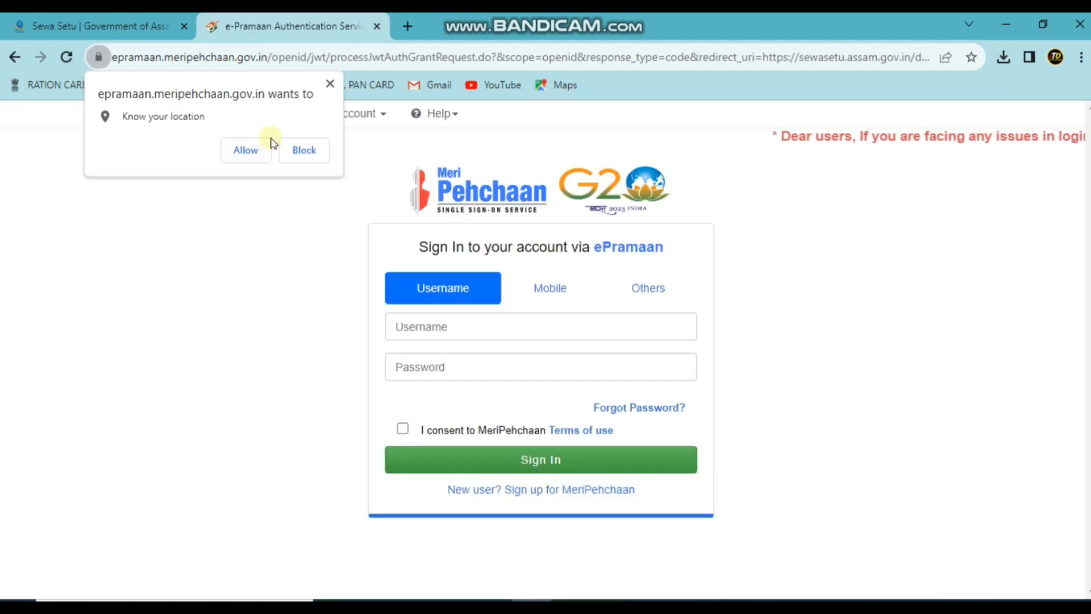
left_click(329, 83)
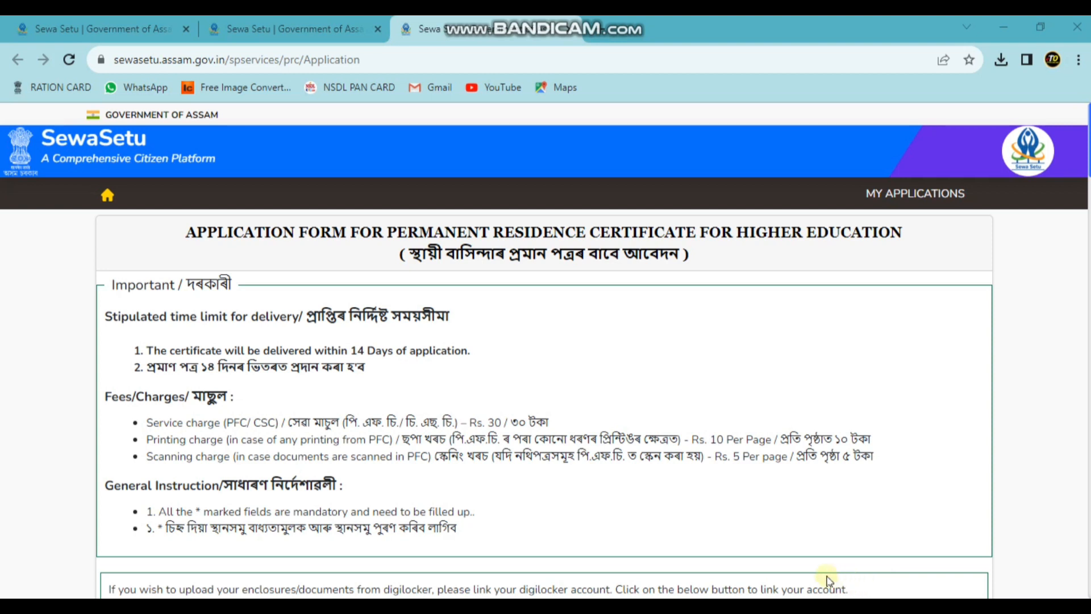
Examine the application form's delivery time limit, fees, general instructions, DigiLocker linking option and certificate language choices
scroll(796, 569, "down", 1)
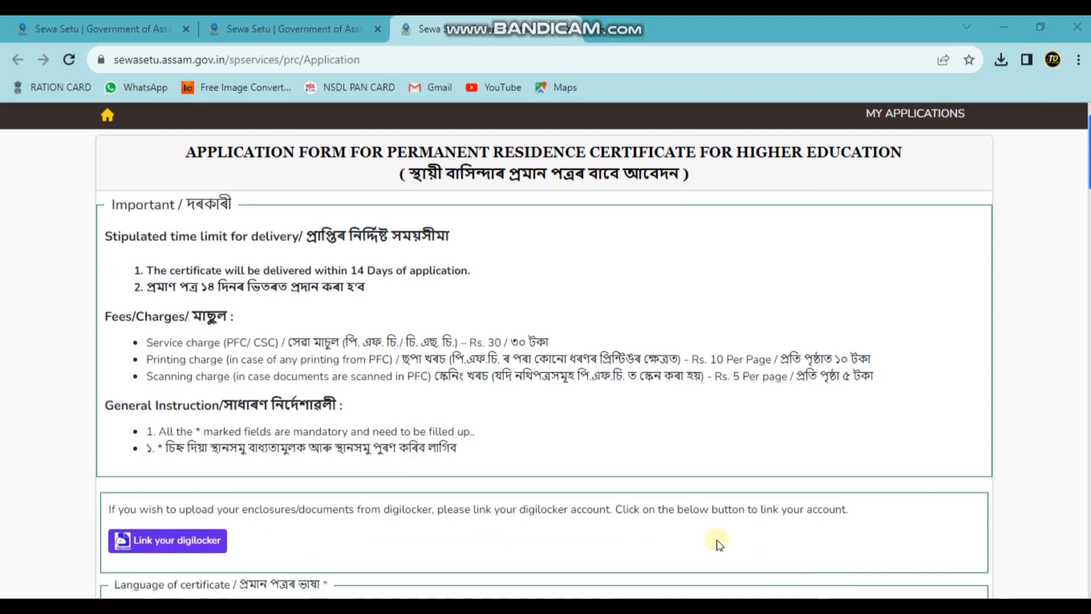
scroll(633, 427, "down", 2)
scroll(637, 428, "down", 4)
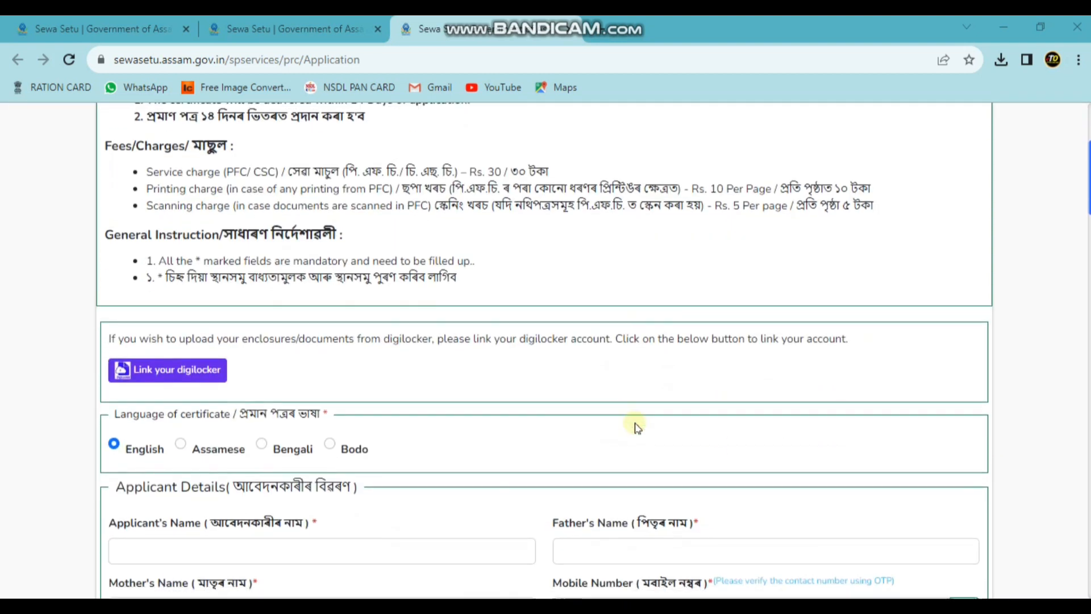
scroll(628, 438, "up", 7)
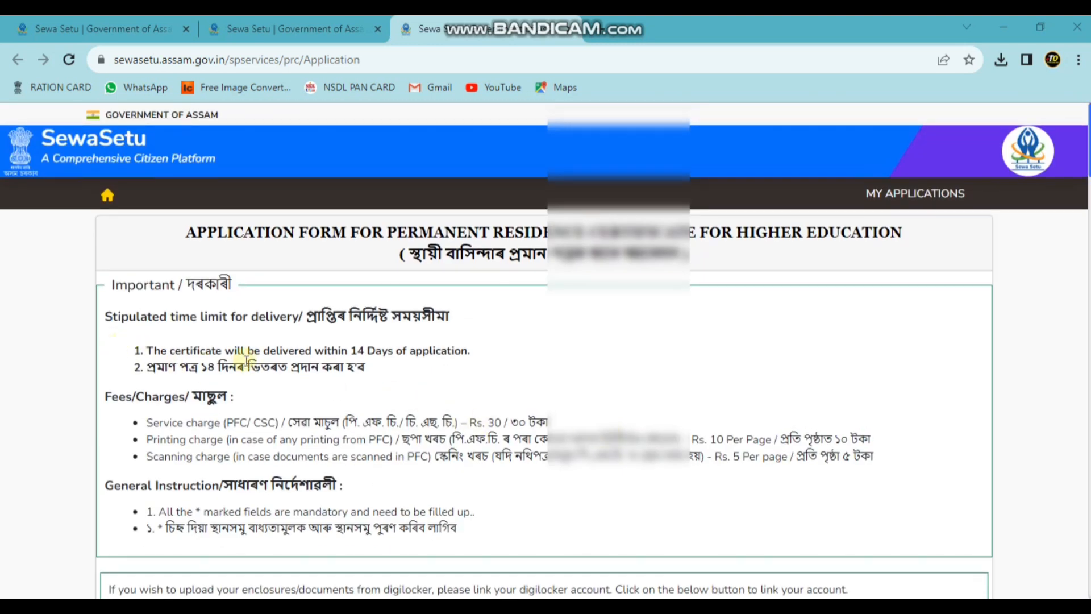
scroll(244, 367, "down", 3)
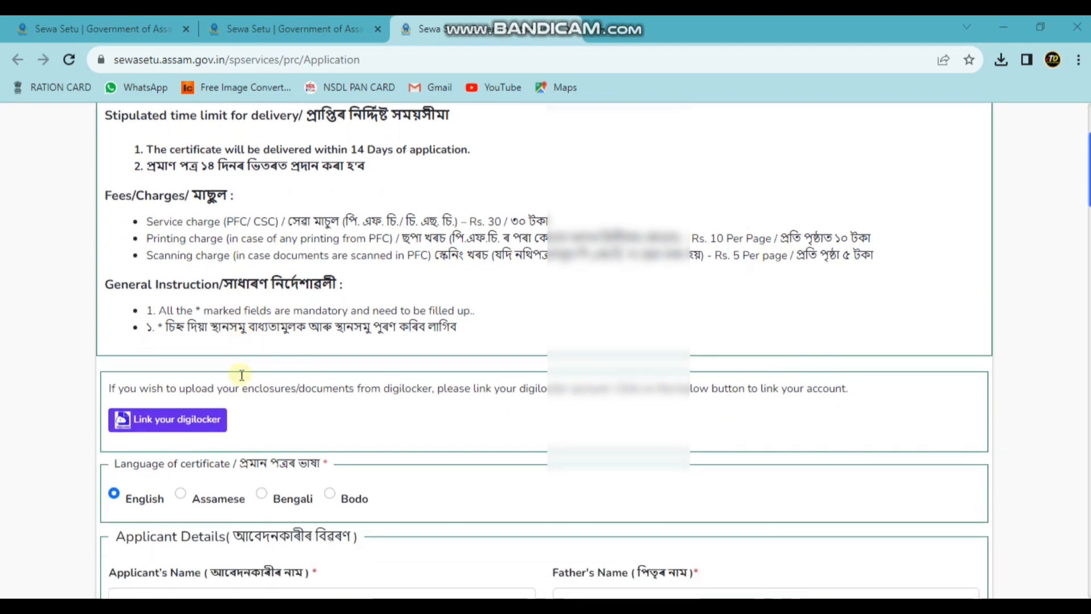
scroll(242, 375, "down", 5)
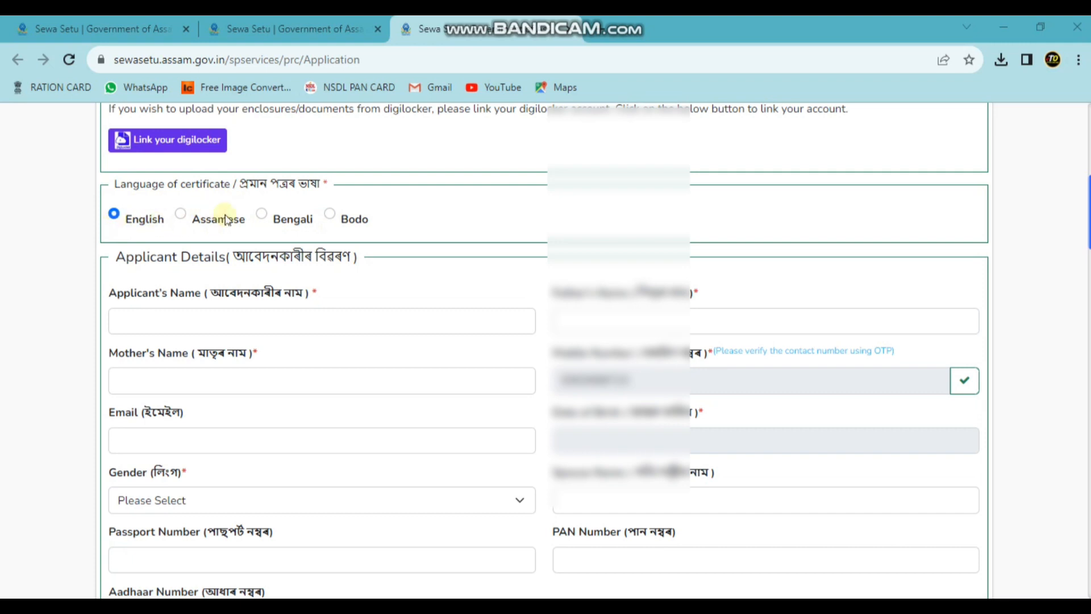
Check the date of birth calendar in the applicant details and set the gender to Male
scroll(344, 216, "down", 2)
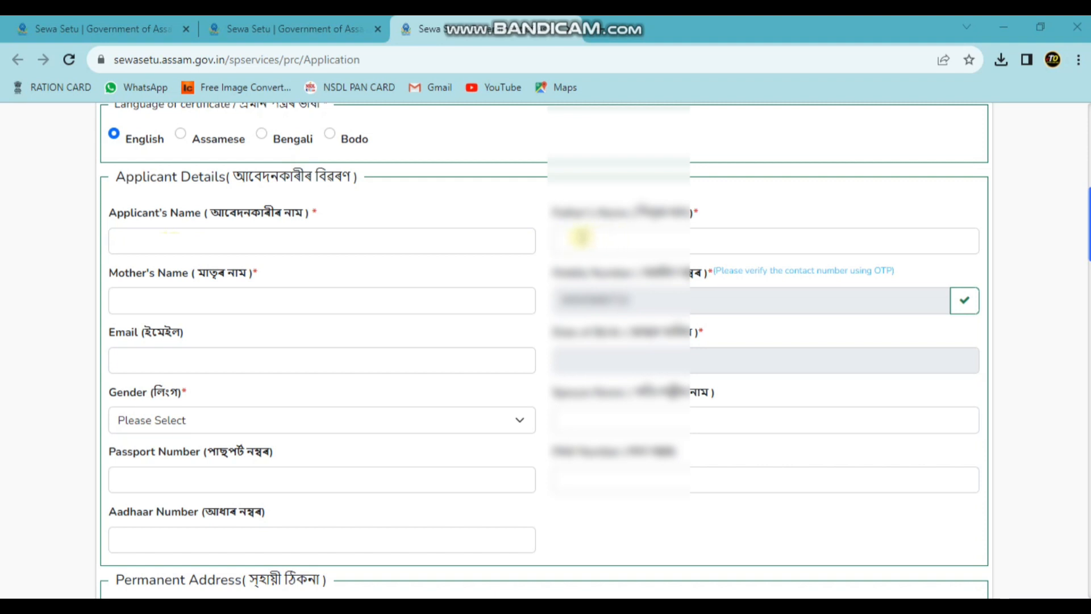
scroll(631, 244, "down", 2)
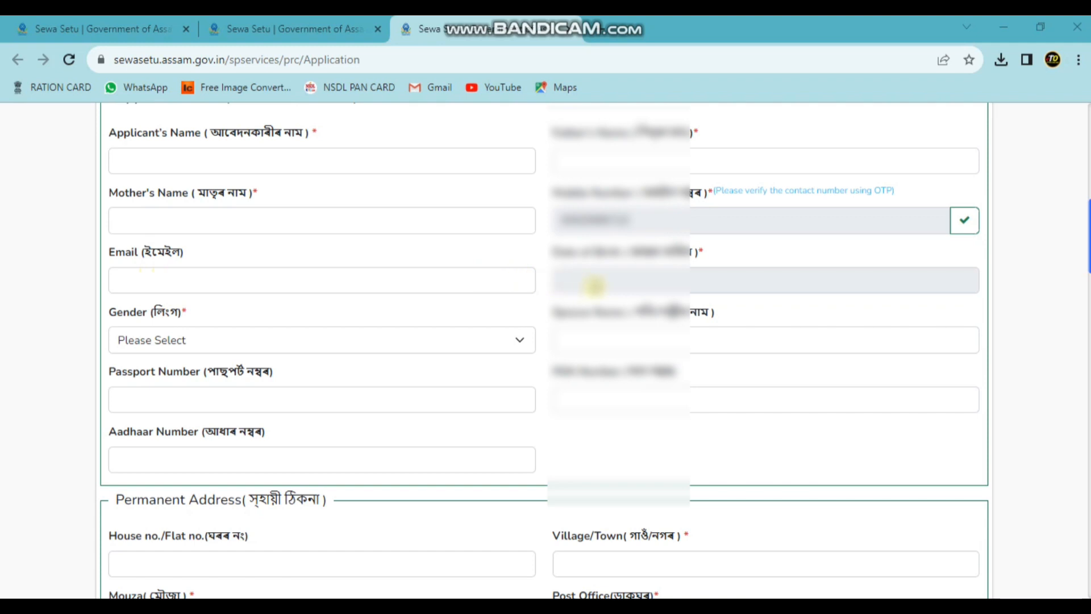
left_click(596, 278)
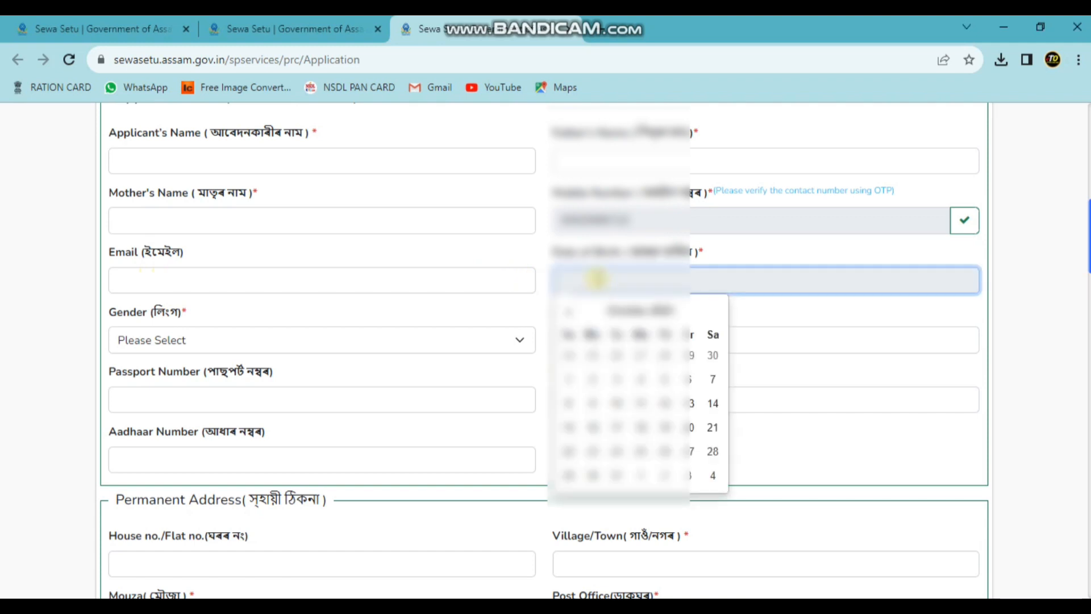
left_click(193, 336)
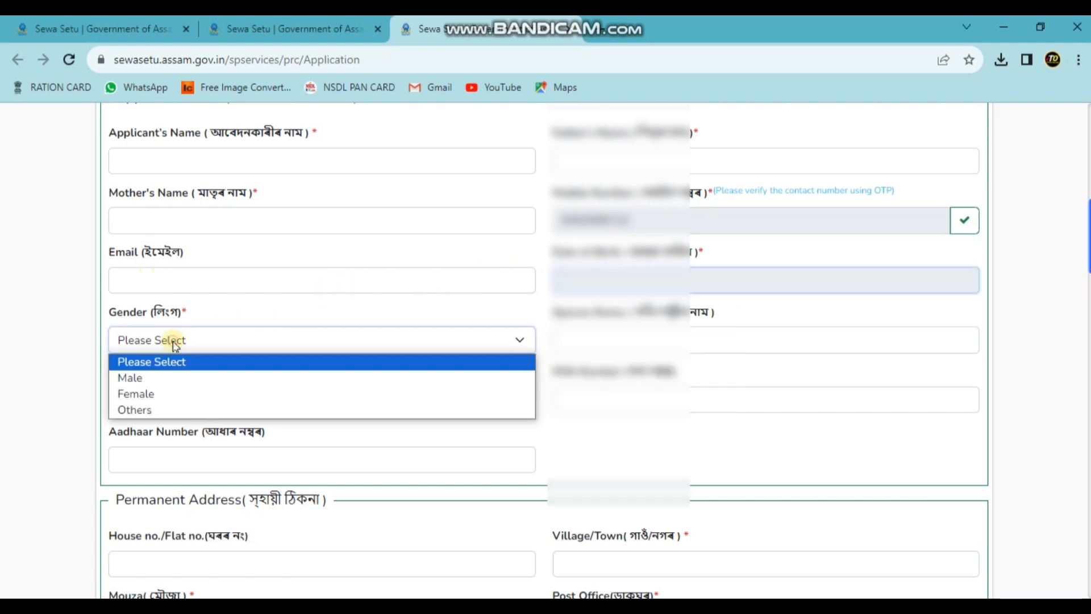
left_click(138, 381)
Examine the passport, PAN and Aadhaar fields and the permanent address section, including its State and District lists and duration of stay
scroll(252, 367, "down", 1)
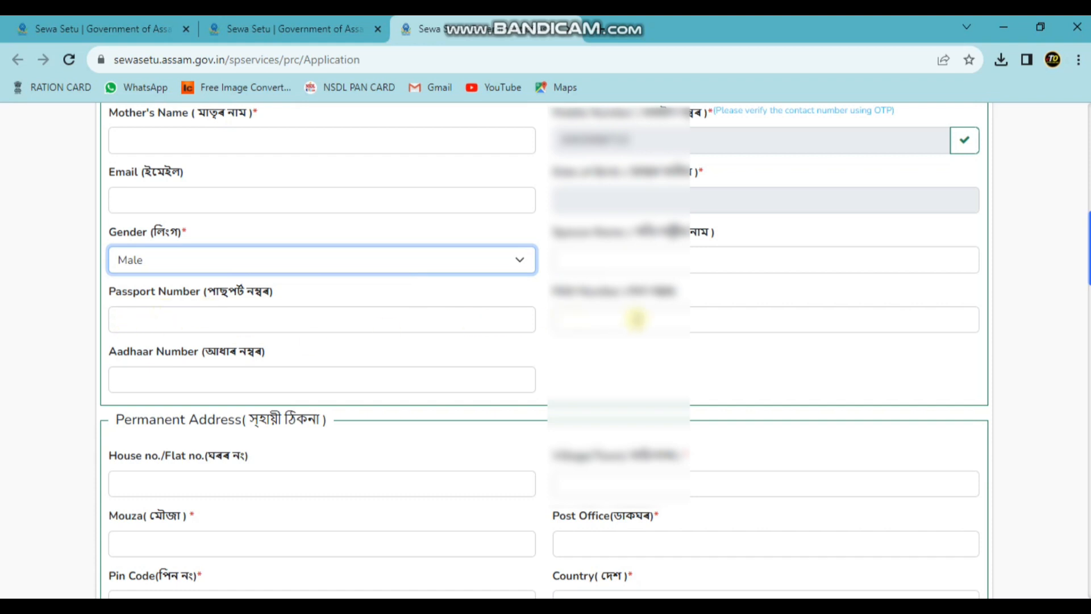
scroll(636, 319, "down", 2)
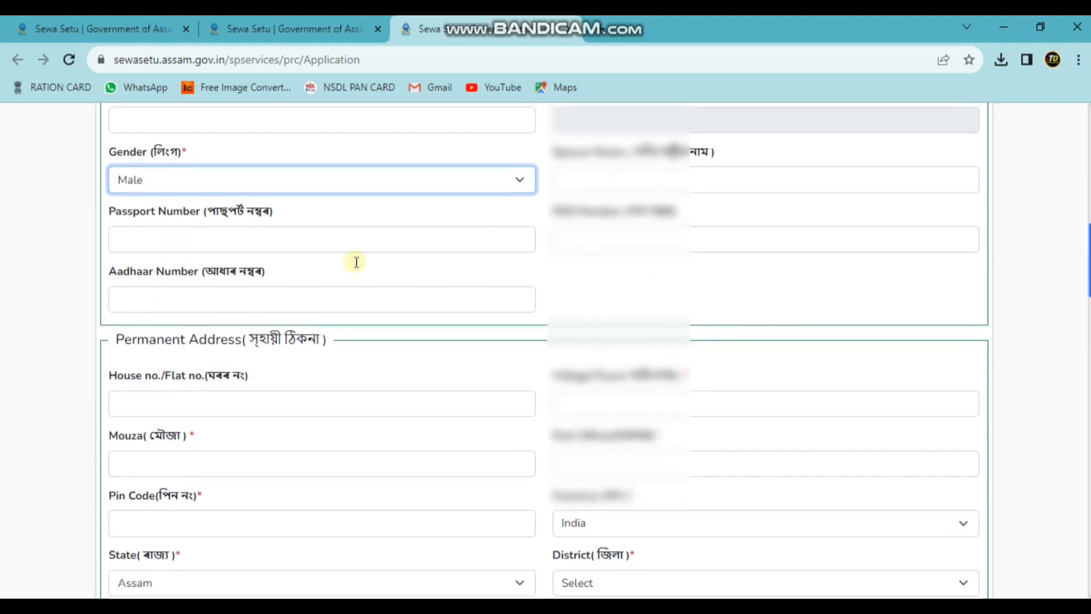
scroll(177, 300, "down", 1)
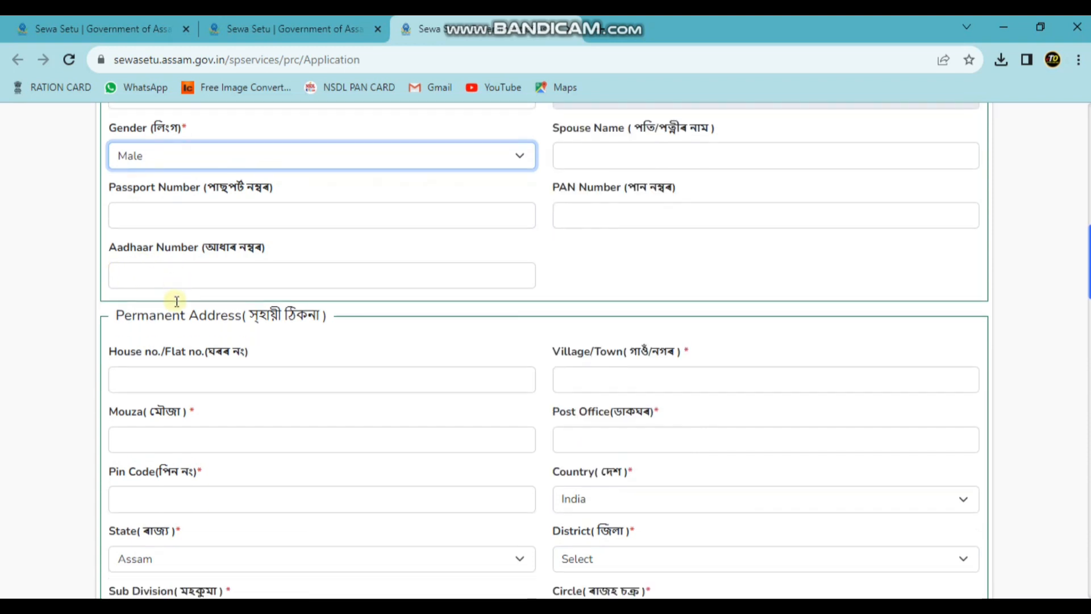
scroll(177, 301, "down", 1)
scroll(175, 254, "down", 1)
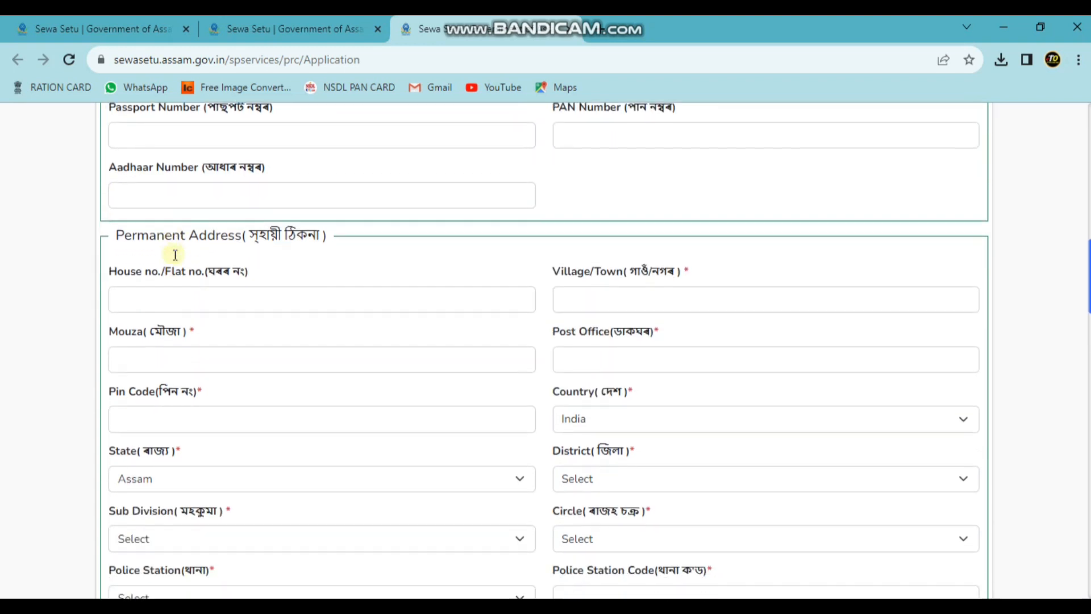
scroll(175, 254, "down", 1)
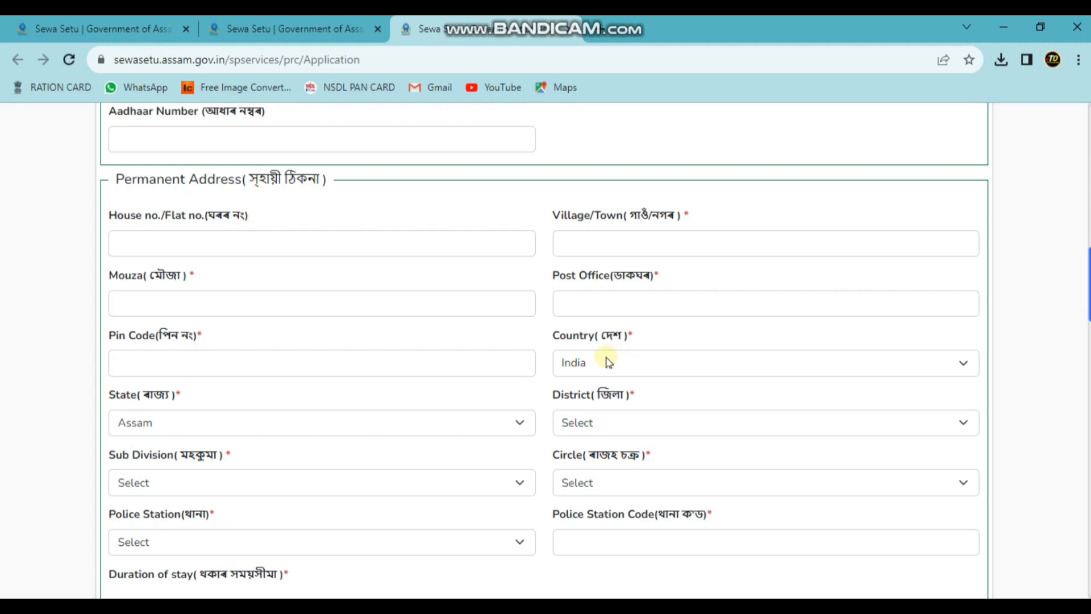
scroll(594, 350, "down", 1)
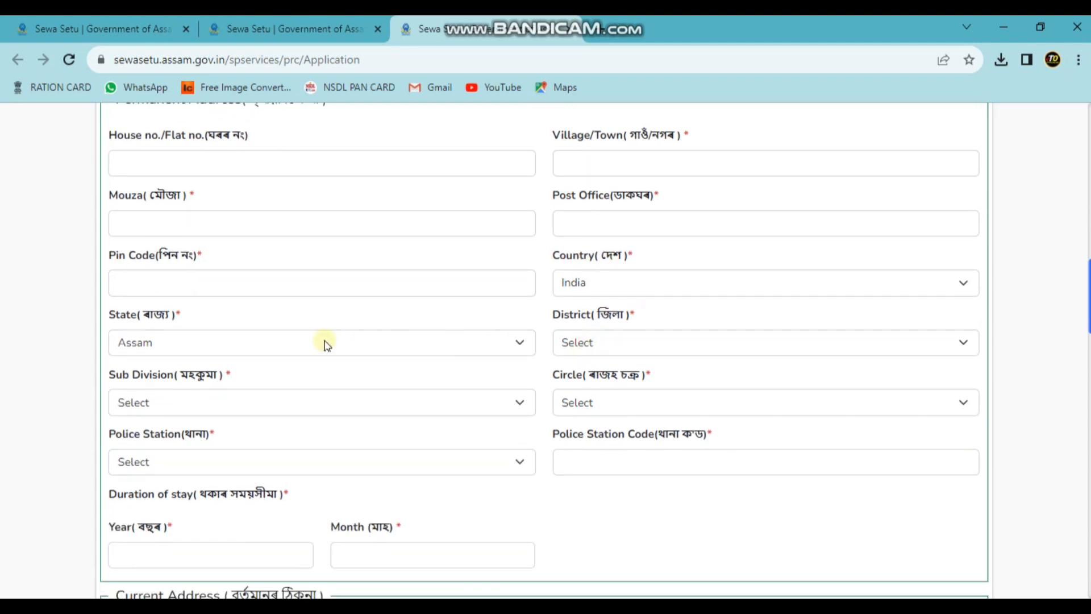
left_click(611, 343)
left_click(519, 342)
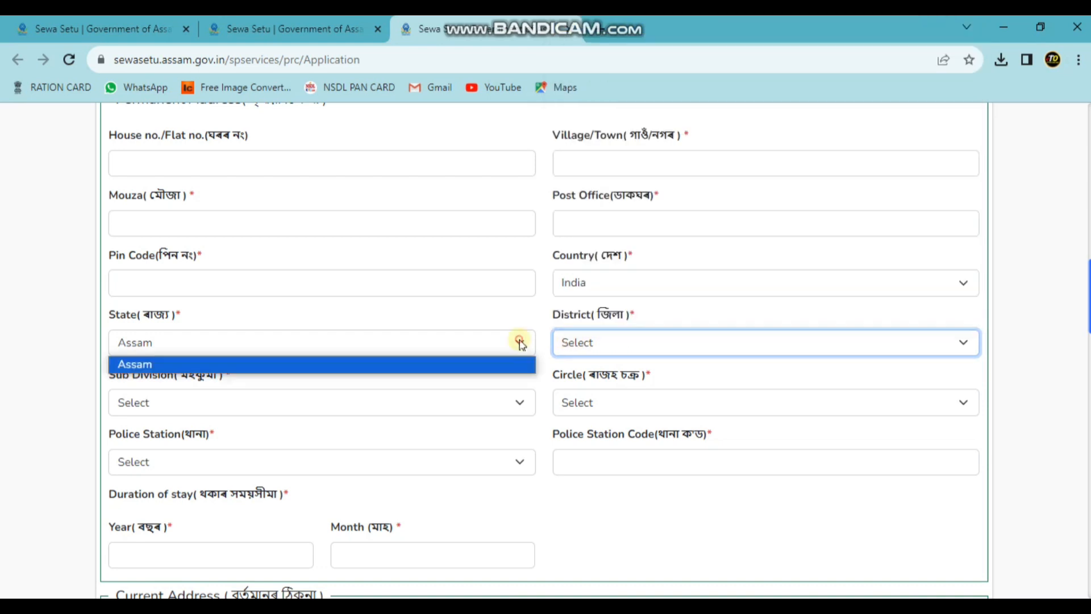
left_click(543, 410)
scroll(516, 414, "down", 1)
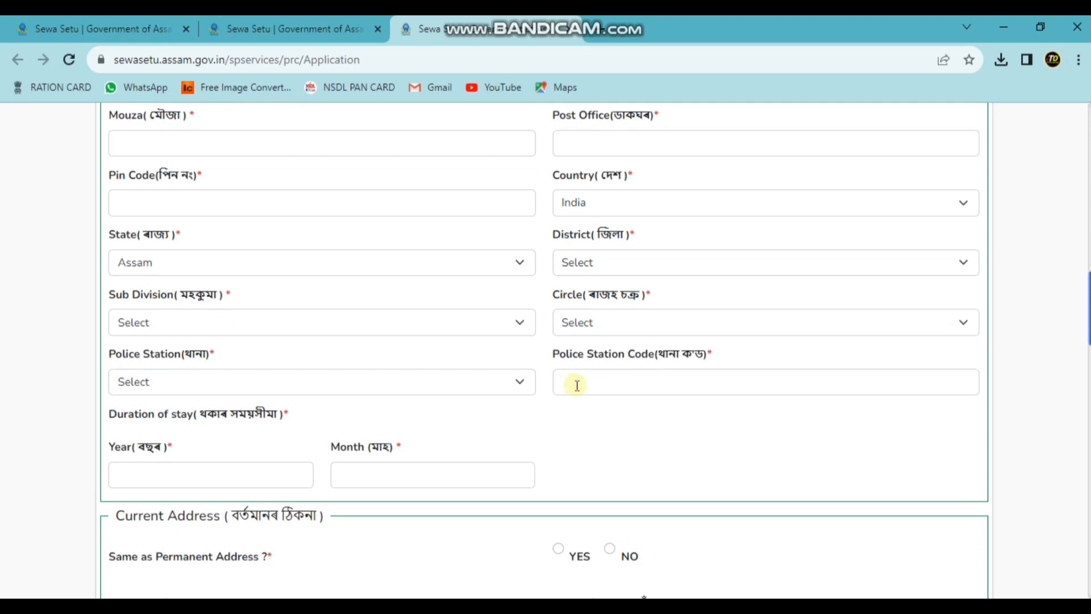
scroll(641, 383, "down", 1)
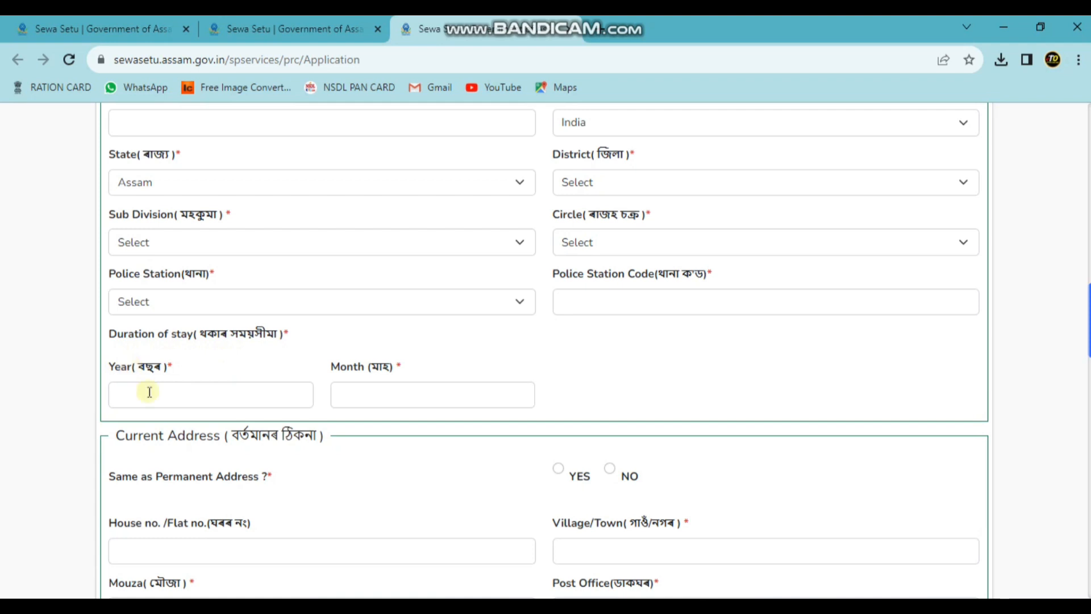
Examine the current address section, from the Same as Permanent Address choice through its duration of stay fields
scroll(398, 401, "down", 2)
scroll(404, 402, "down", 3)
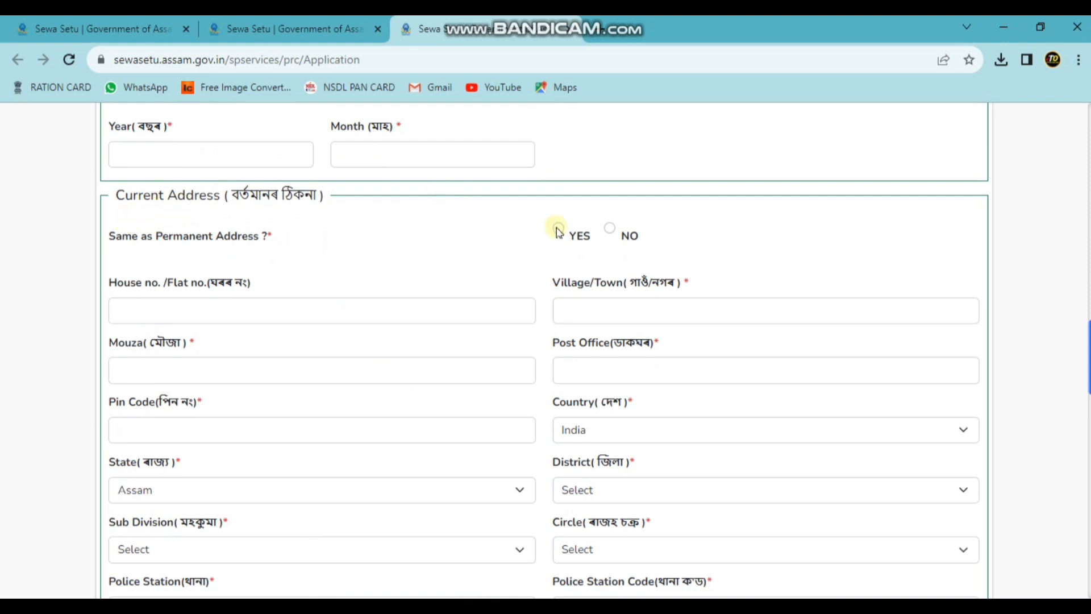
scroll(391, 371, "down", 3)
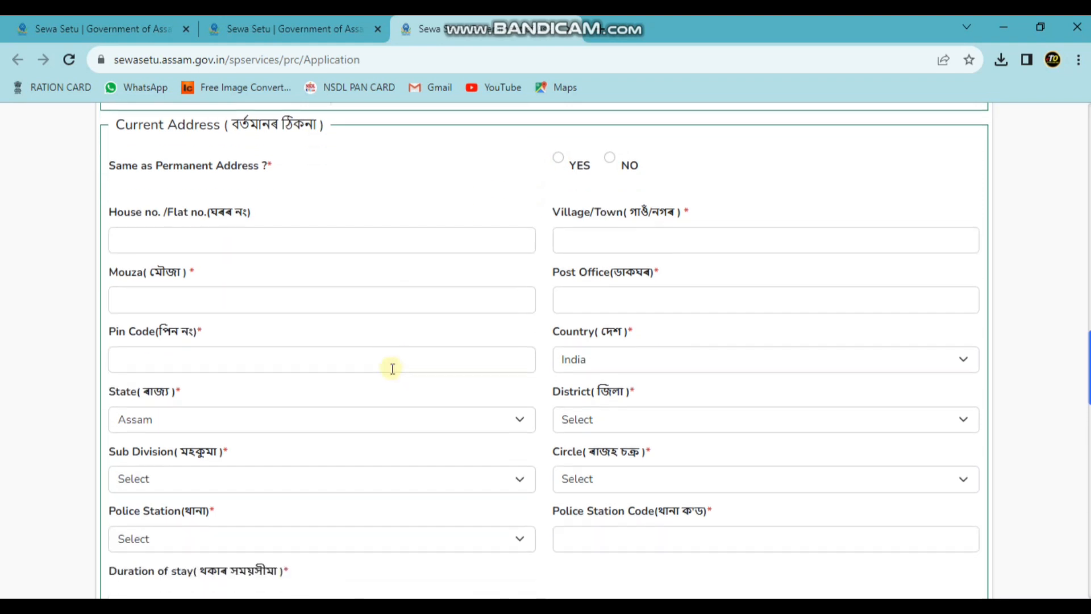
scroll(391, 371, "down", 2)
scroll(391, 371, "up", 3)
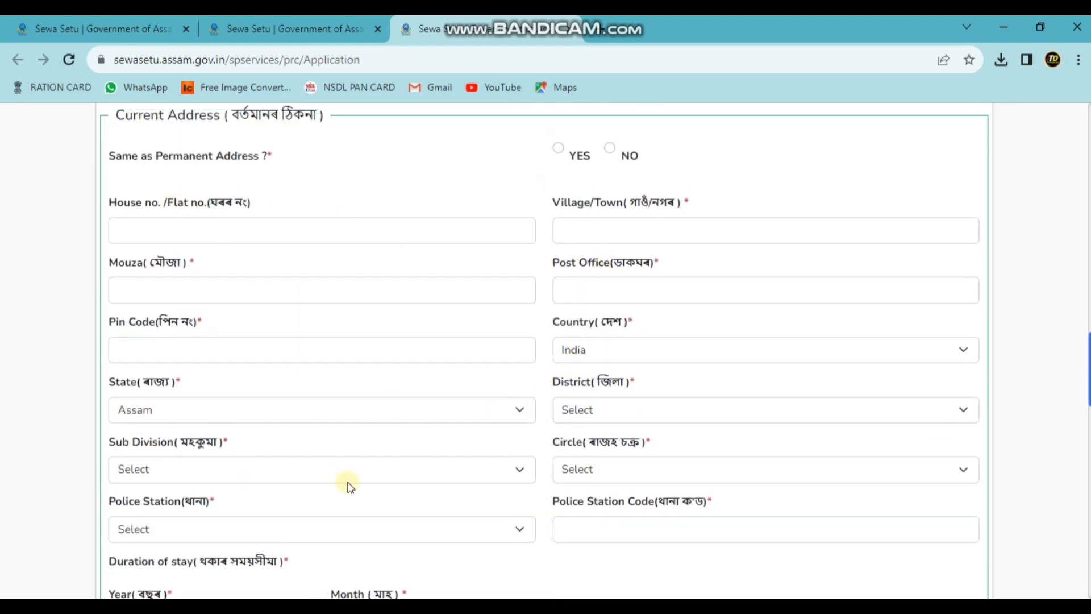
scroll(364, 486, "down", 6)
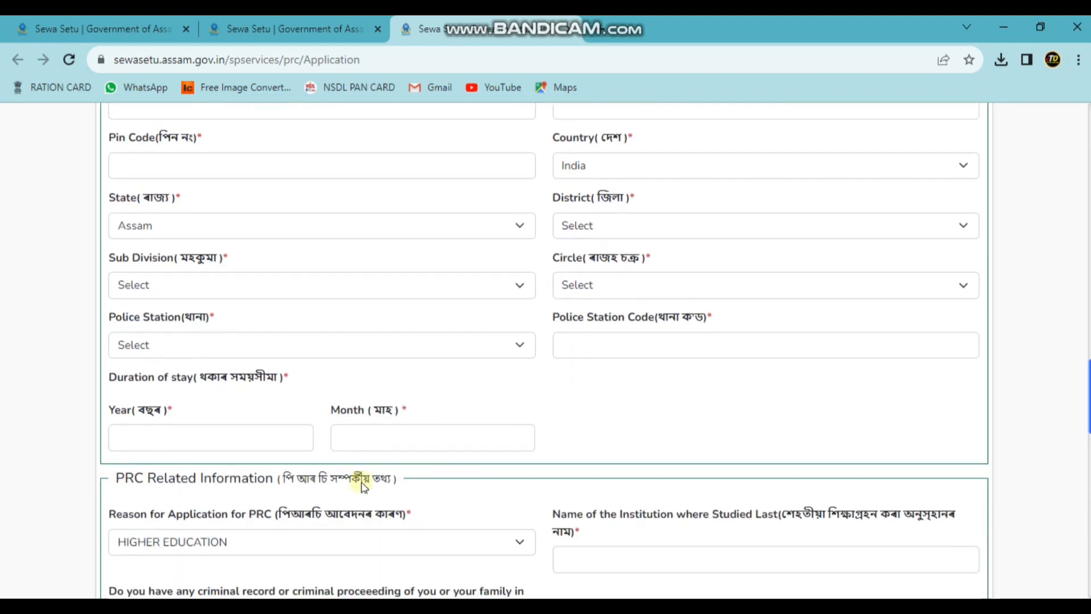
Check the options for the PRC application reason and the field for the institution last studied at
scroll(363, 485, "down", 3)
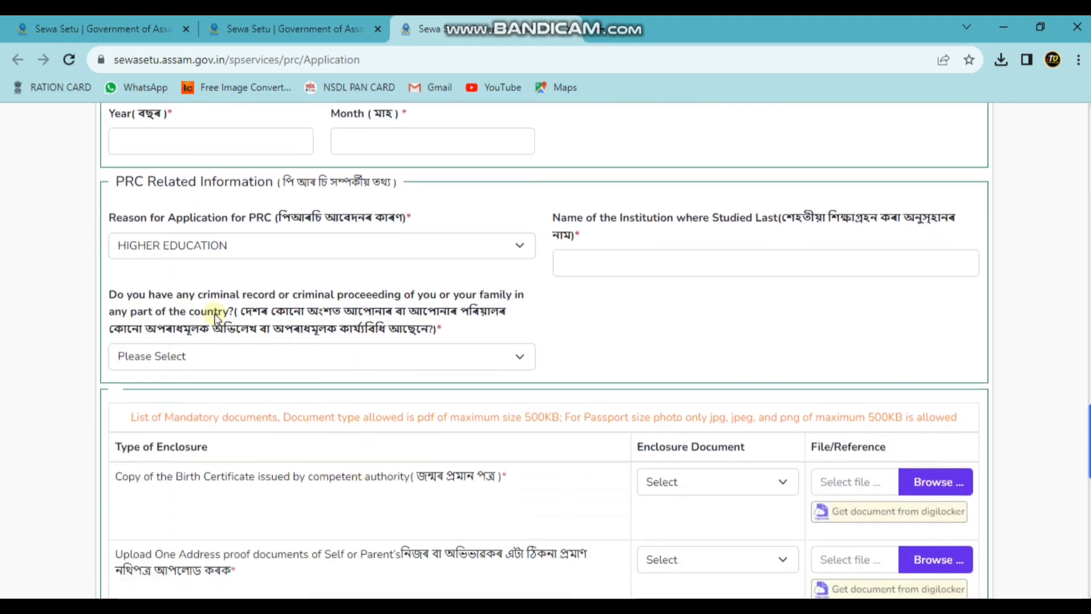
left_click(306, 246)
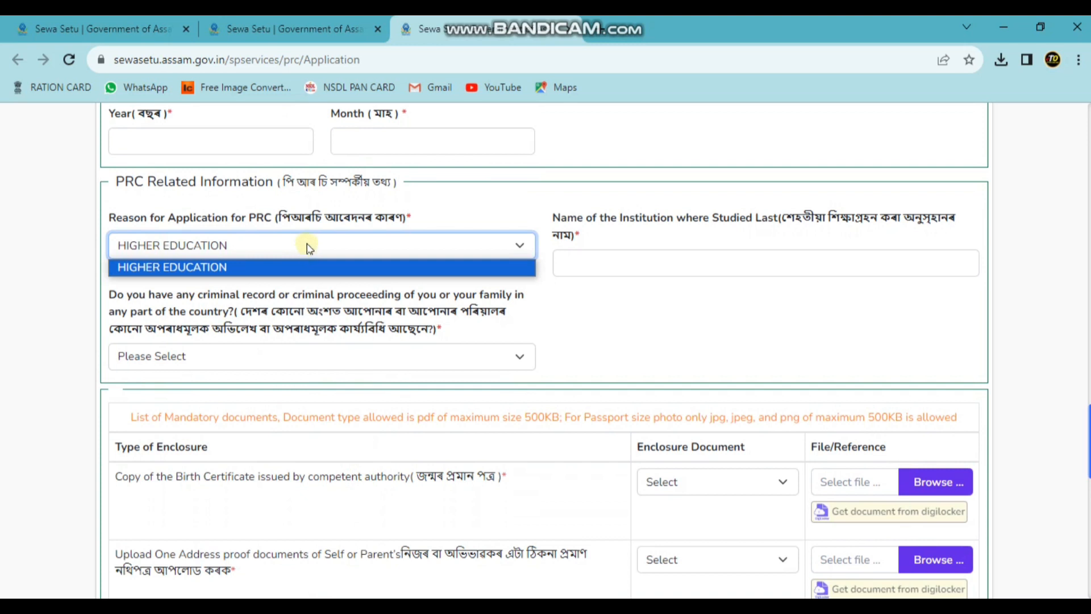
left_click(306, 247)
left_click(306, 247)
left_click(305, 247)
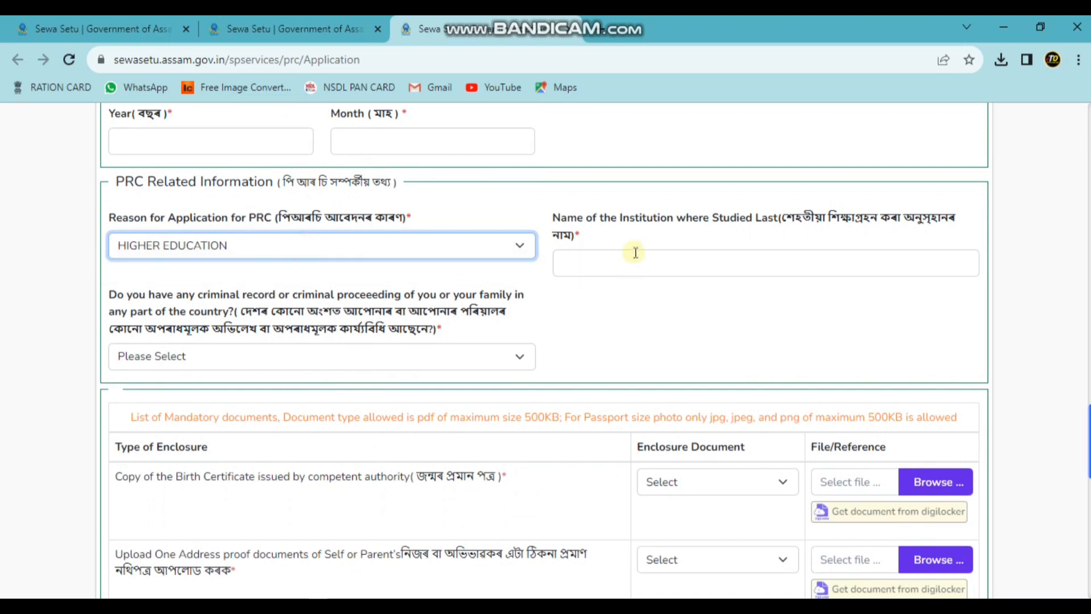
left_click(614, 263)
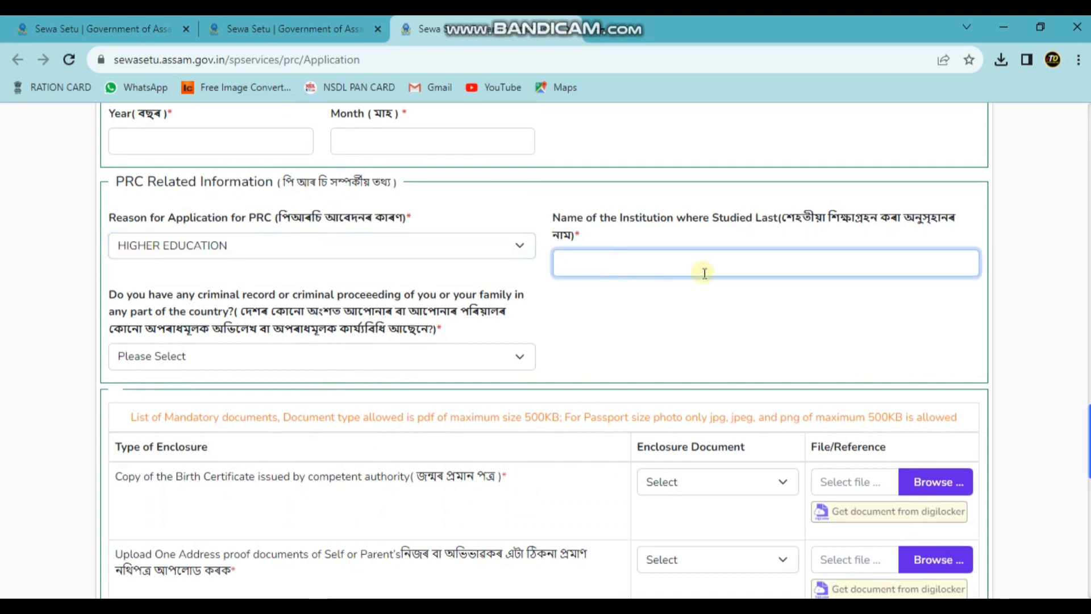
left_click(468, 331)
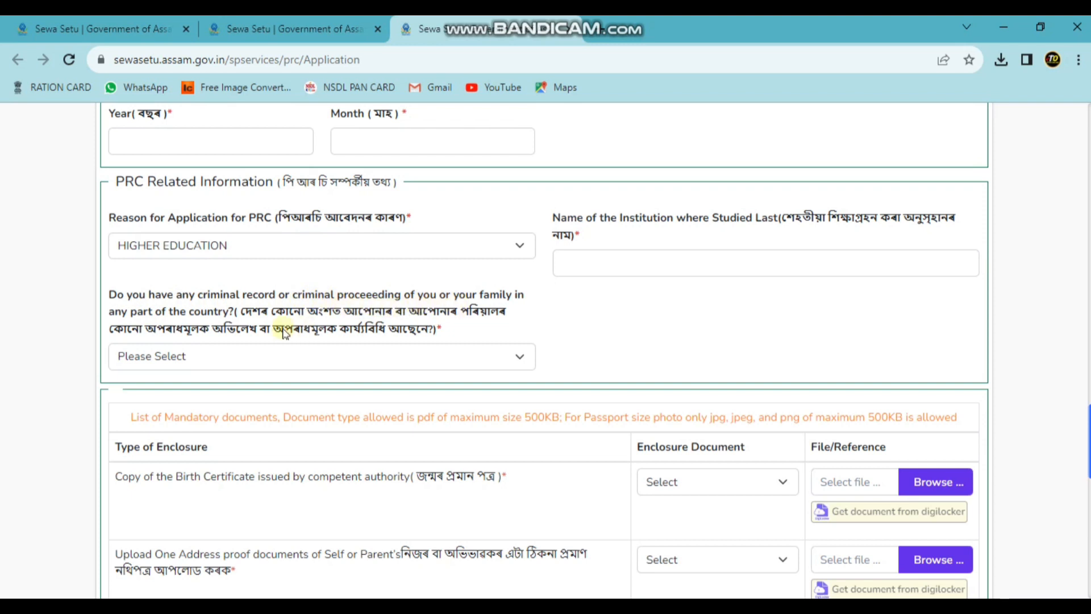
Answer No to the question about criminal records or proceedings in the PRC related information
scroll(285, 332, "down", 2)
left_click(185, 276)
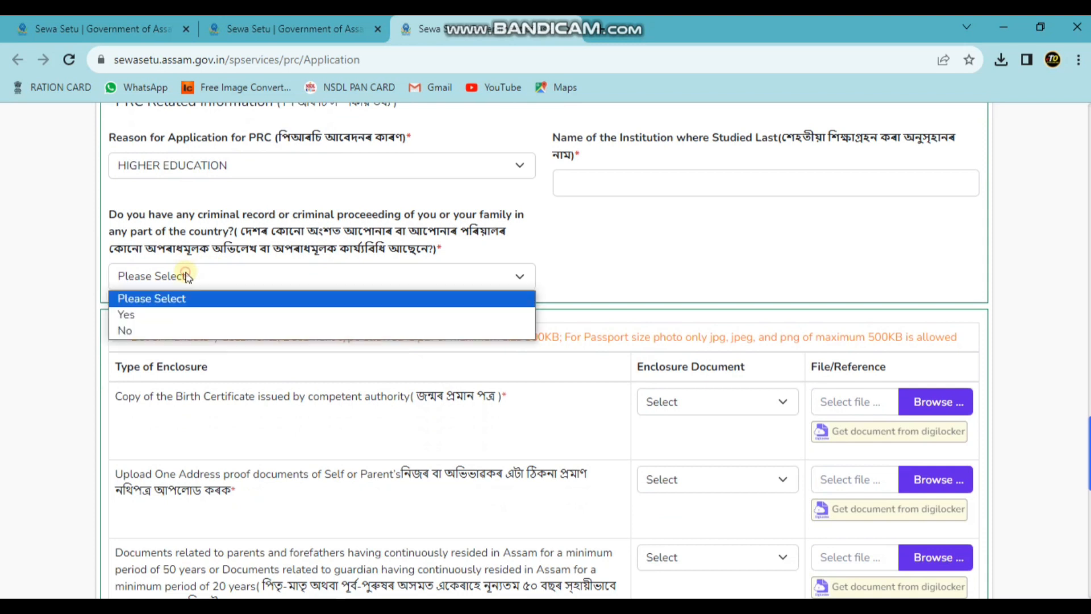
left_click(163, 329)
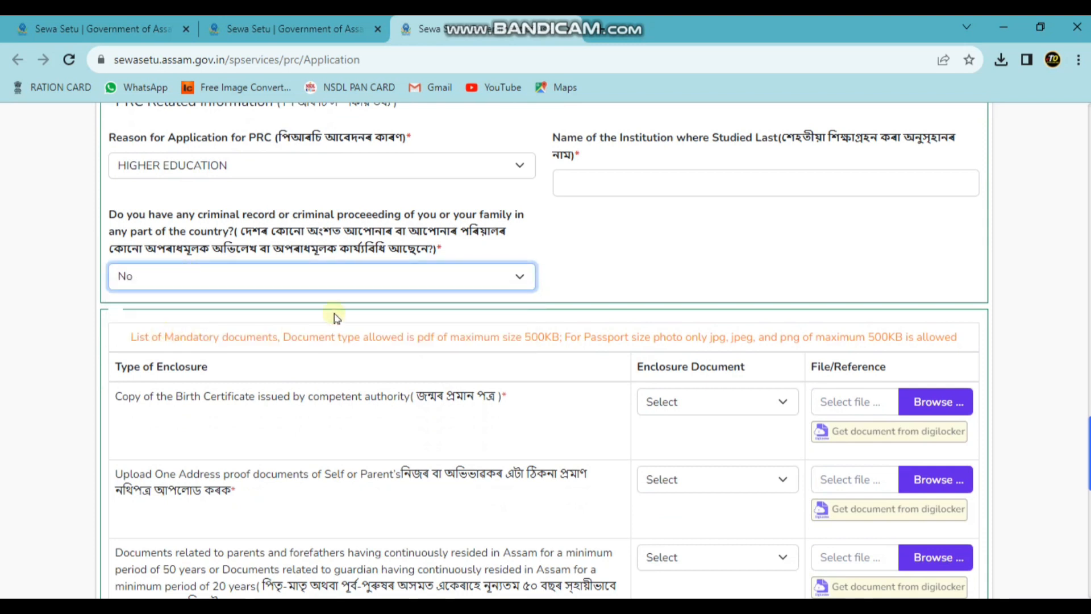
Choose Copy of the Birth Certificate issued by competent authority as the birth certificate enclosure, and look at its file upload dialog without uploading
scroll(384, 307, "down", 1)
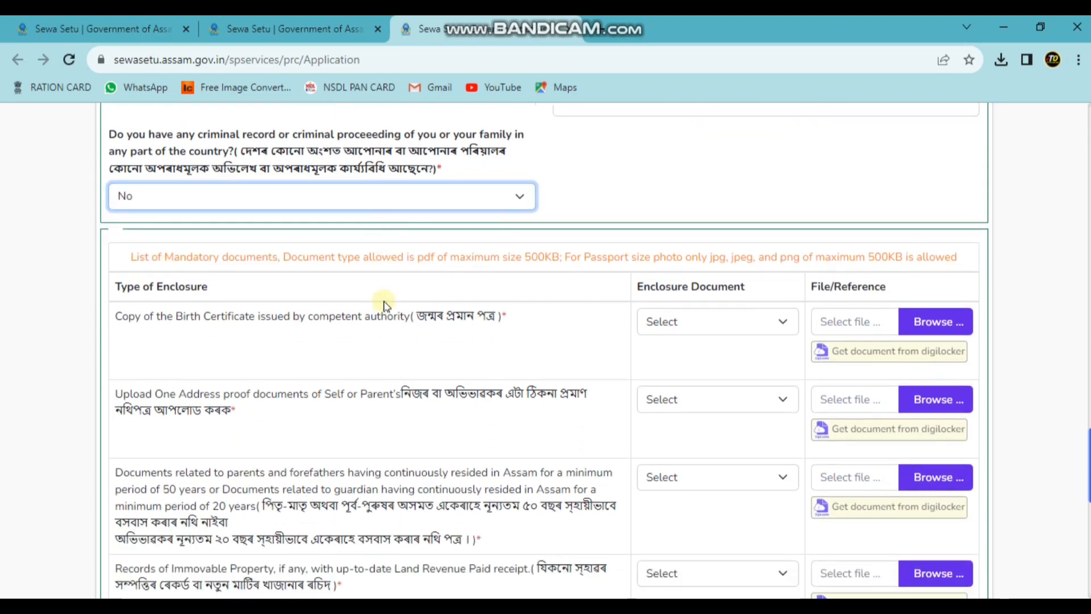
scroll(384, 307, "down", 1)
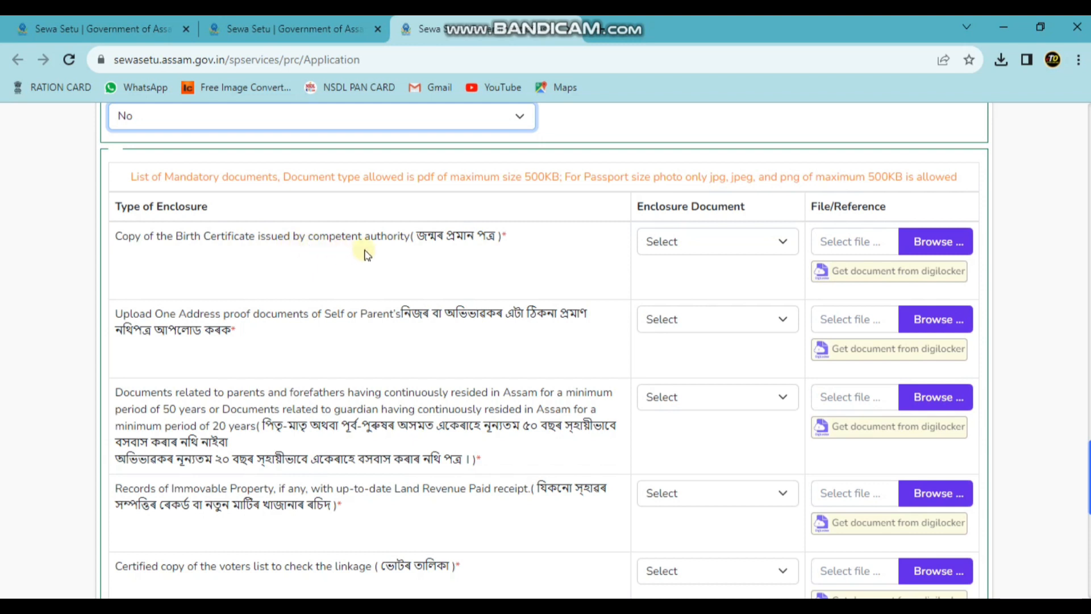
left_click(673, 250)
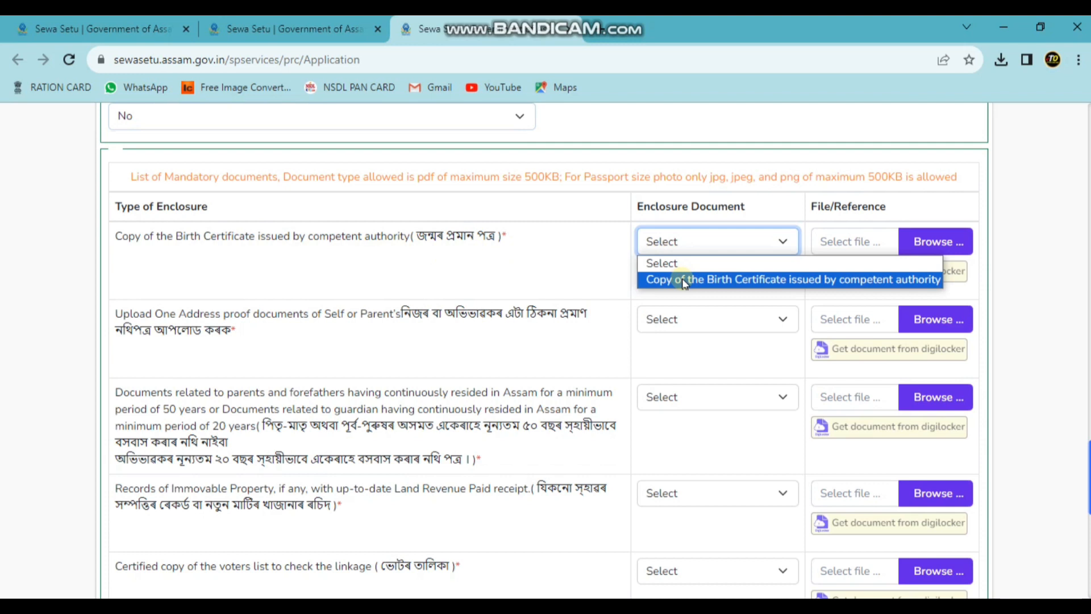
left_click(578, 256)
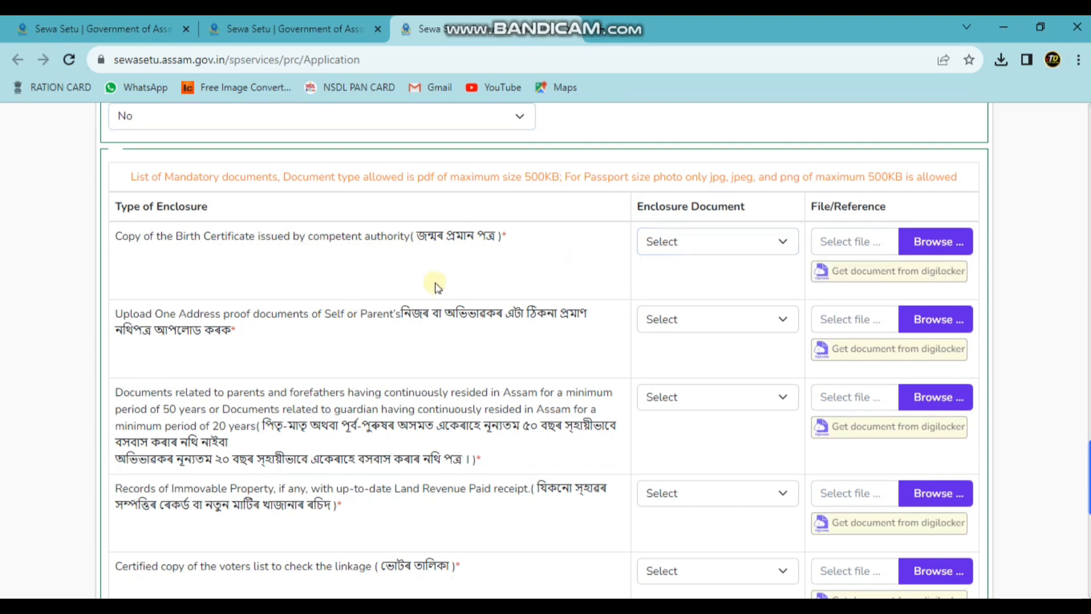
left_click(686, 243)
left_click(676, 280)
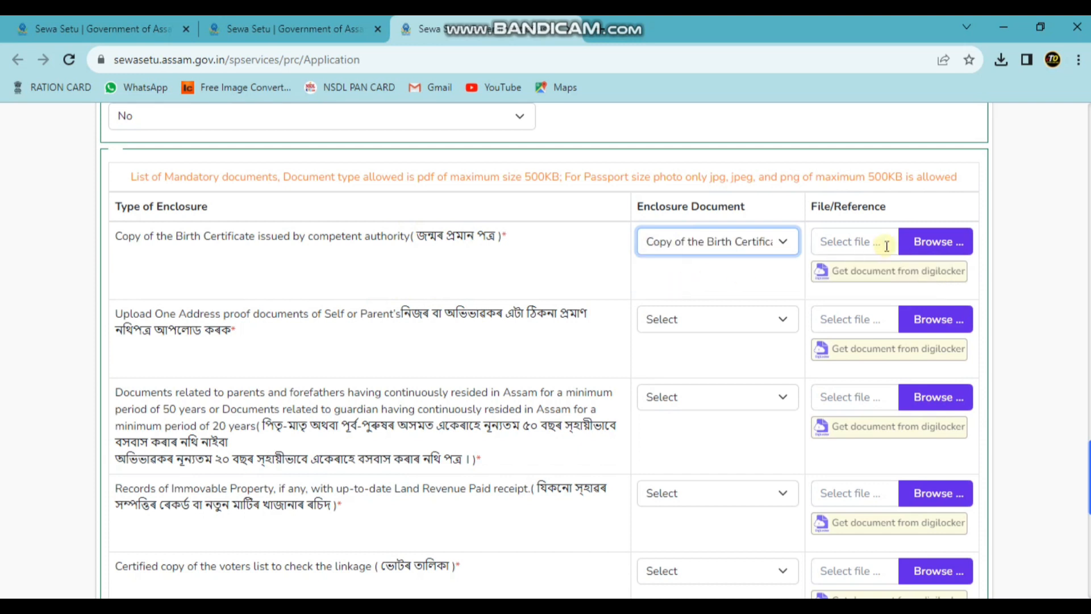
left_click(949, 240)
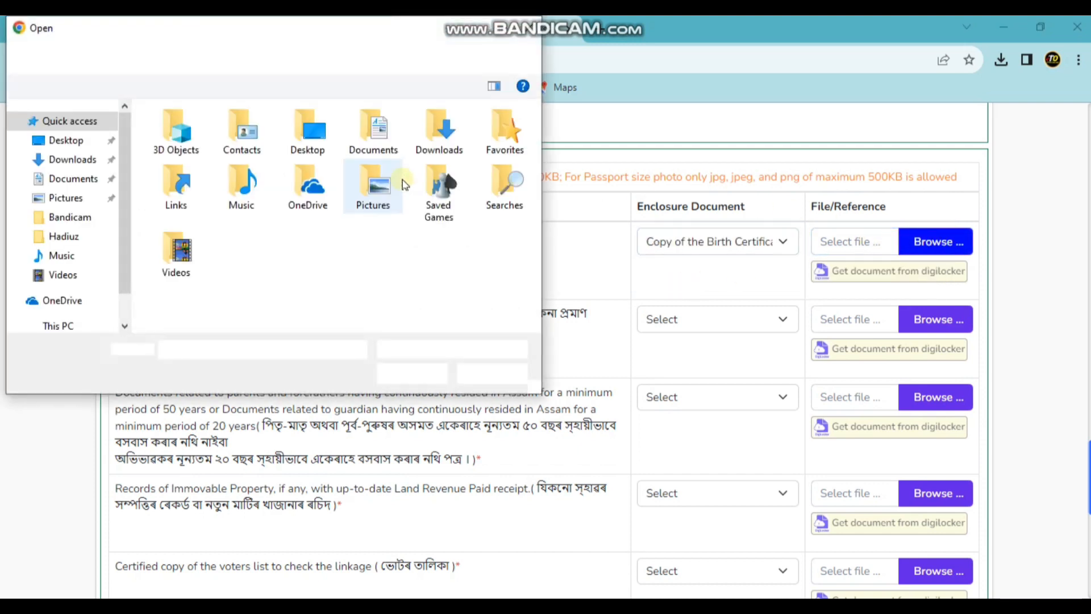
left_click(501, 373)
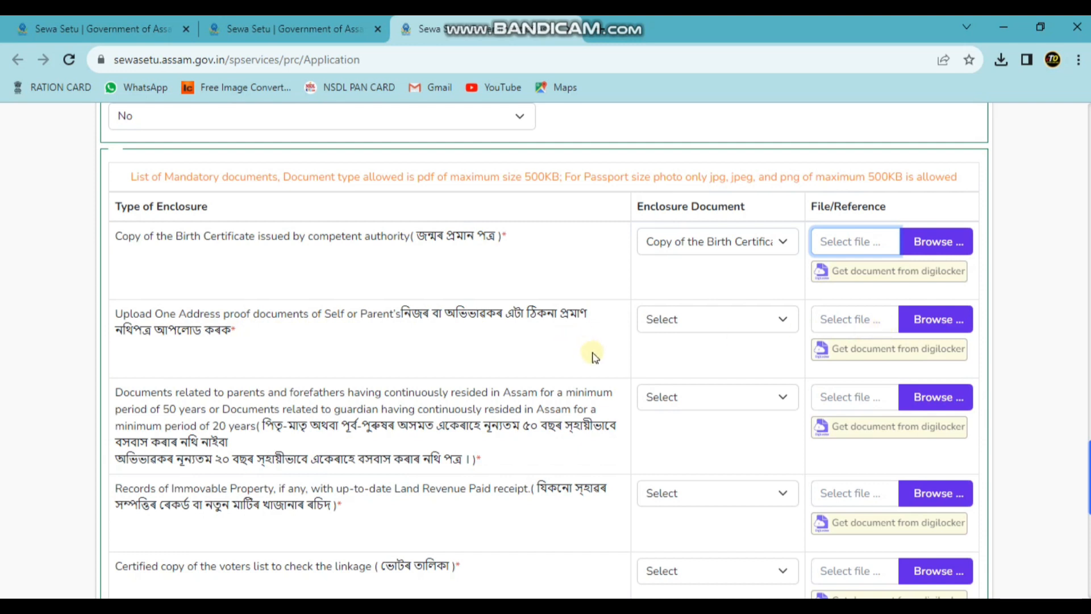
Check the address proof options and examine the remaining mandatory and supporting enclosures, from the residency documents to the family member's PRC
left_click(724, 321)
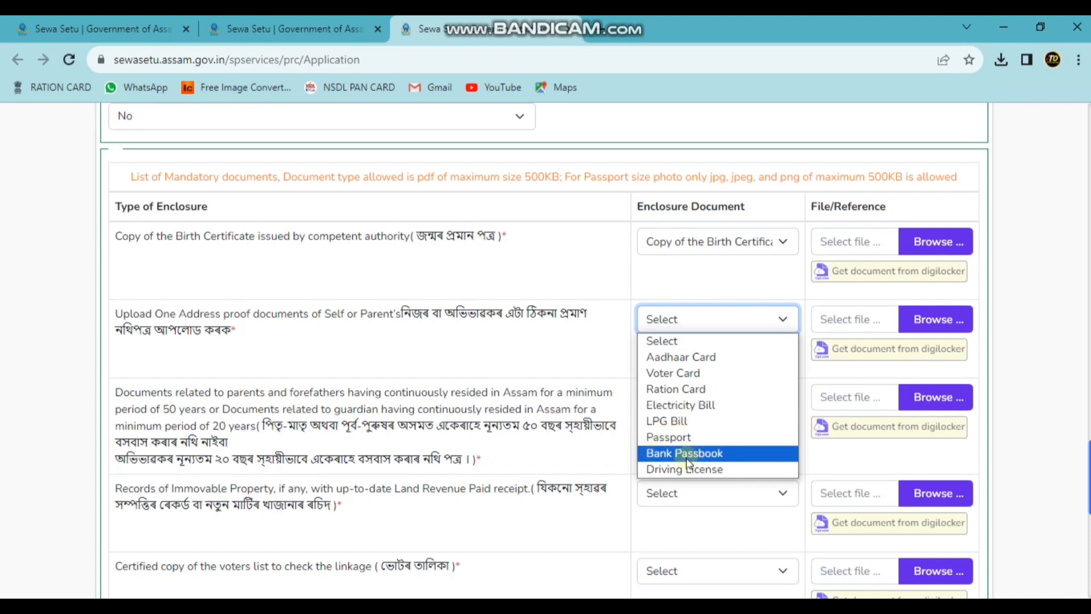
left_click(706, 531)
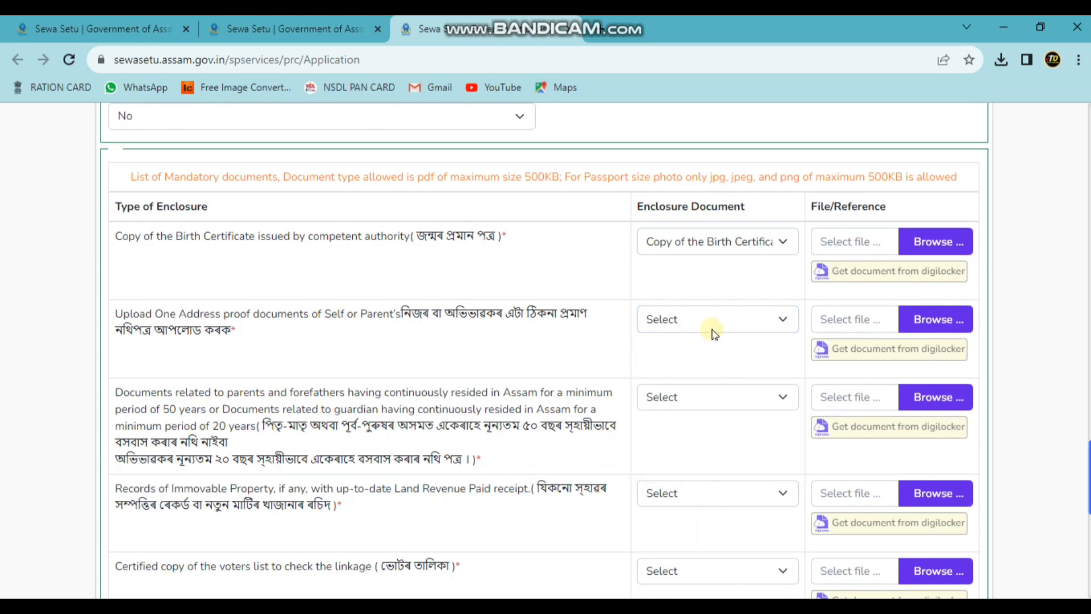
scroll(714, 334, "down", 1)
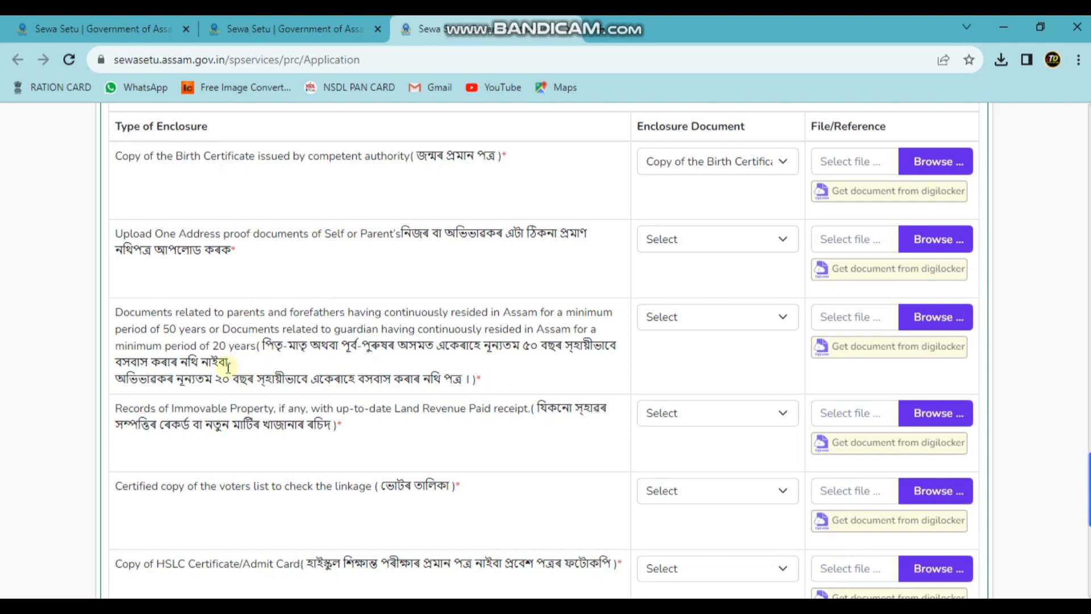
left_click_drag(216, 379, 527, 397)
left_click(522, 374)
scroll(515, 376, "down", 1)
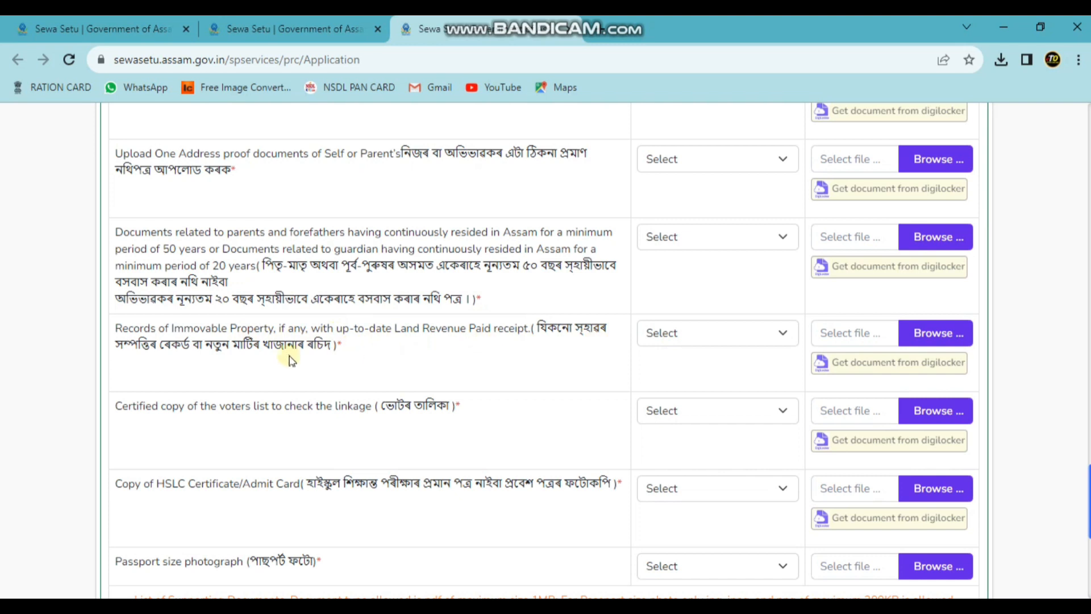
scroll(354, 361, "down", 1)
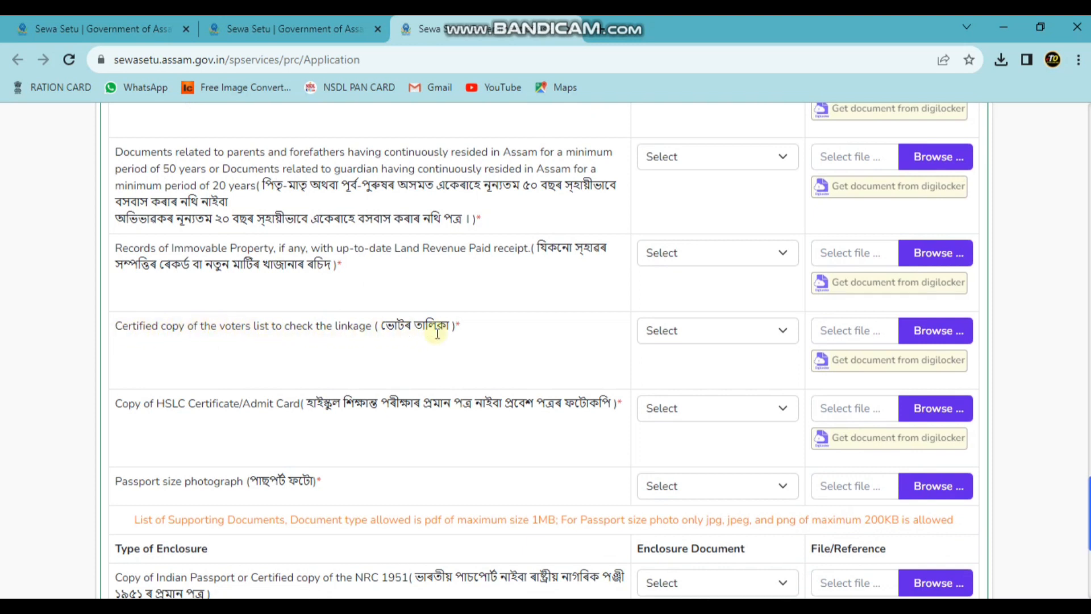
scroll(601, 348, "down", 1)
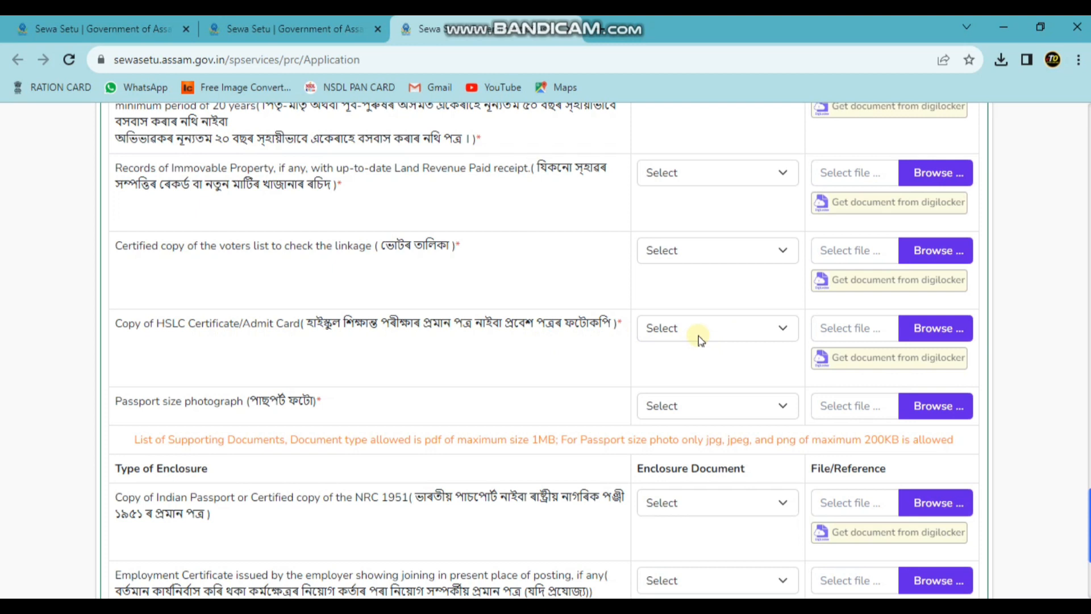
scroll(699, 339, "down", 1)
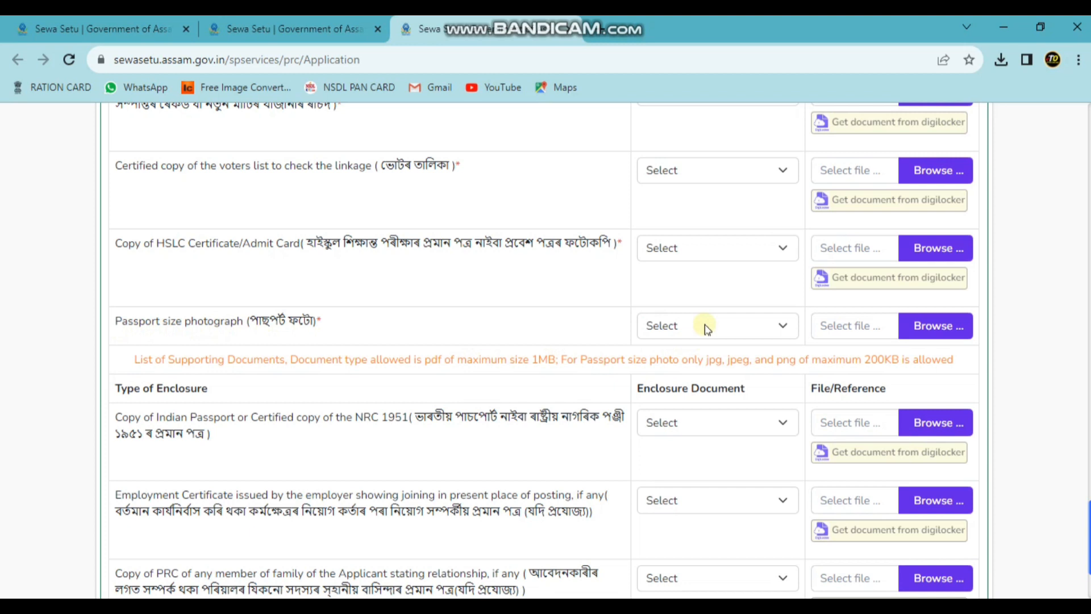
scroll(459, 373, "down", 1)
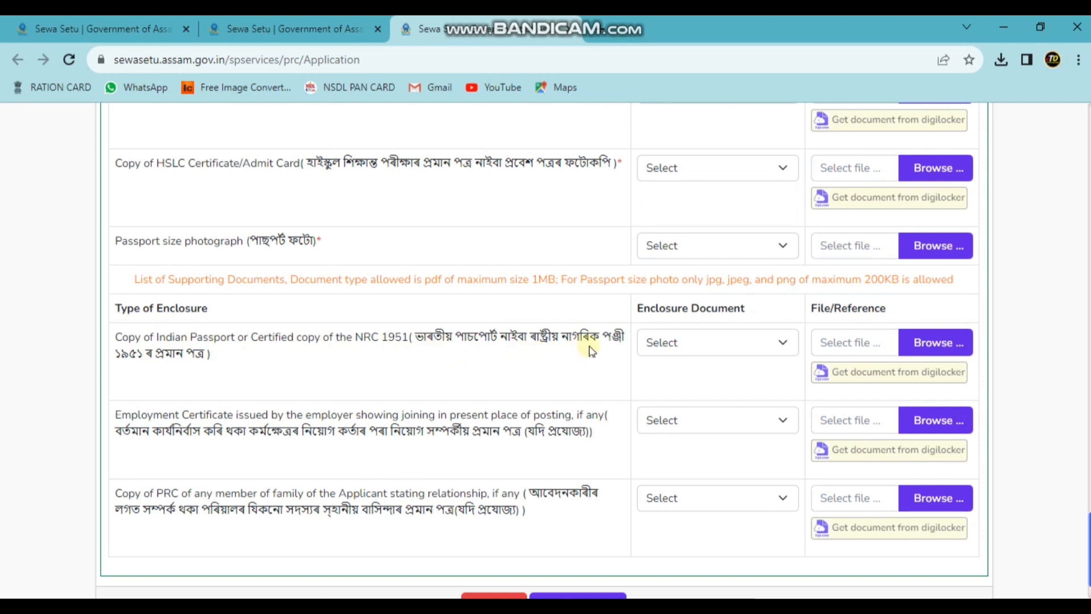
Save the completed application with its uploaded enclosures, and confirm the submission
scroll(190, 386, "down", 1)
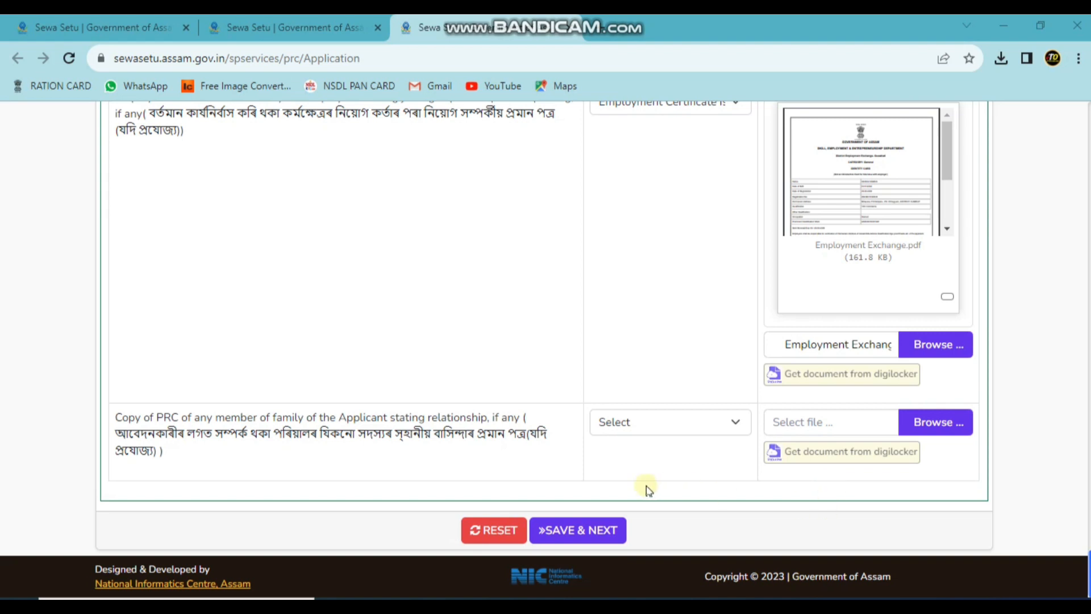
left_click(560, 531)
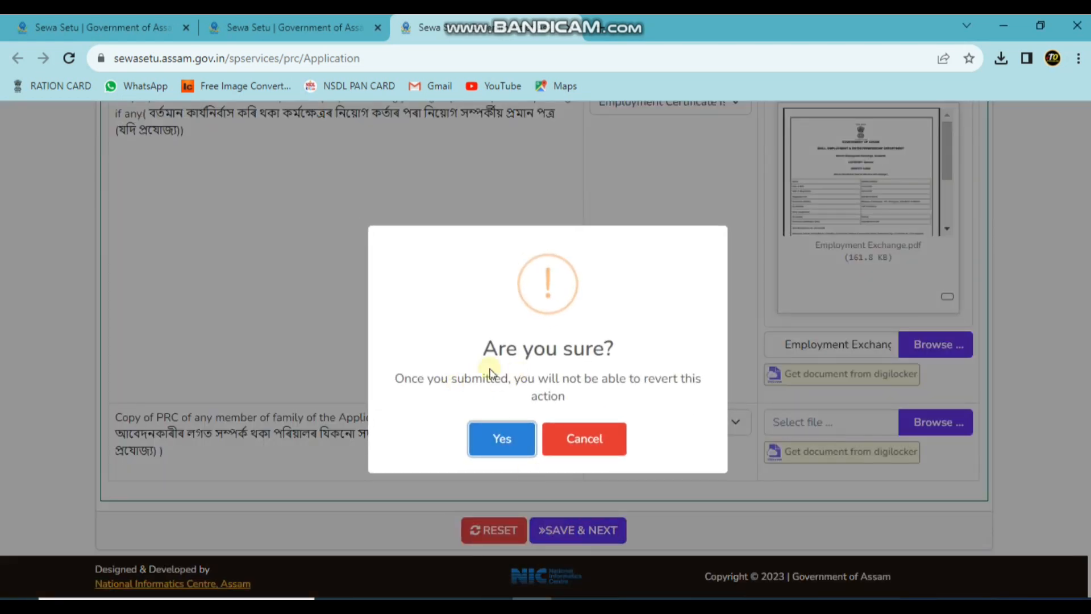
left_click(503, 438)
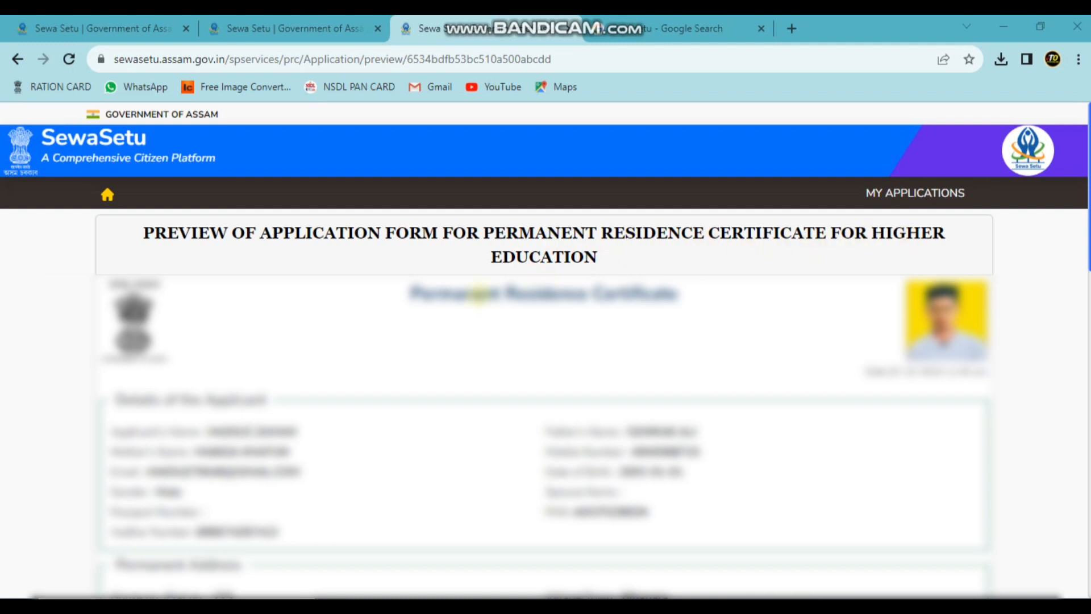
Review the application preview, from the certificate heading and applicant details through the addresses to the attached enclosures
left_click_drag(401, 293, 743, 305)
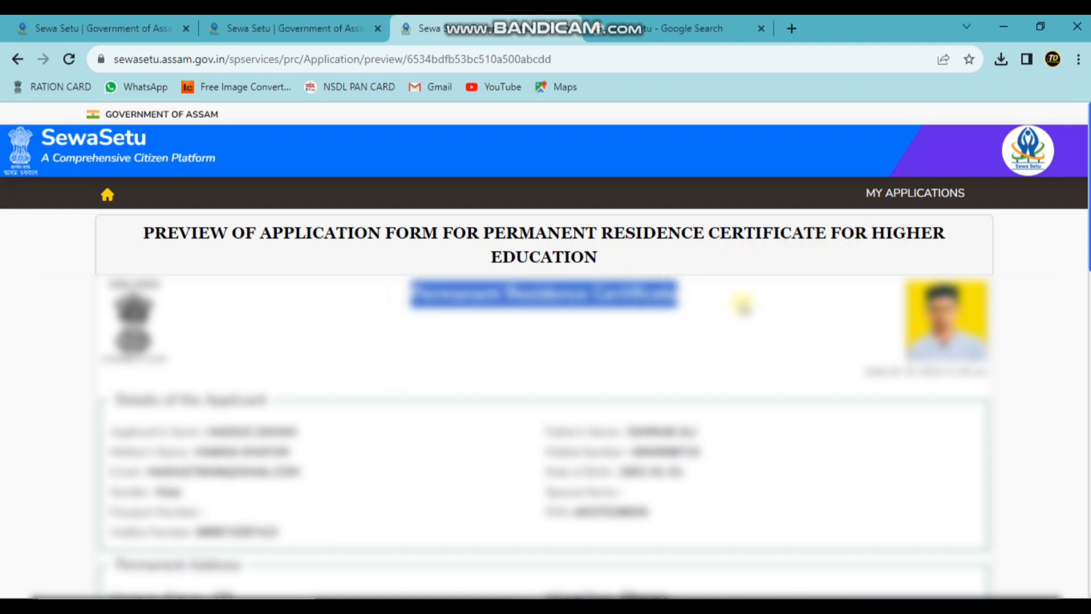
left_click(742, 304)
scroll(933, 334, "down", 1)
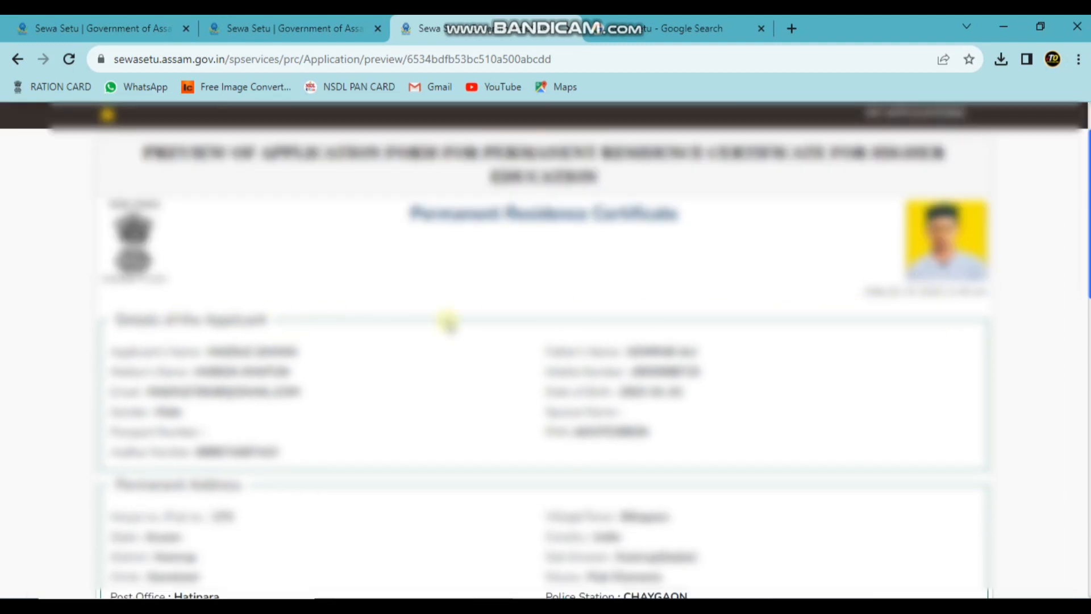
scroll(487, 350, "down", 2)
scroll(487, 362, "down", 6)
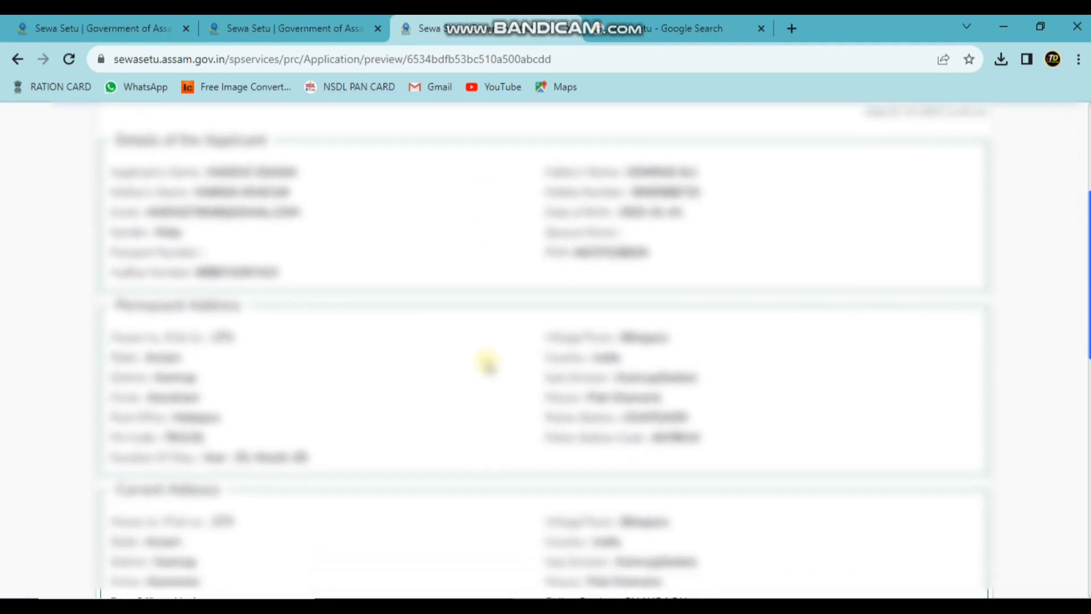
scroll(487, 362, "down", 4)
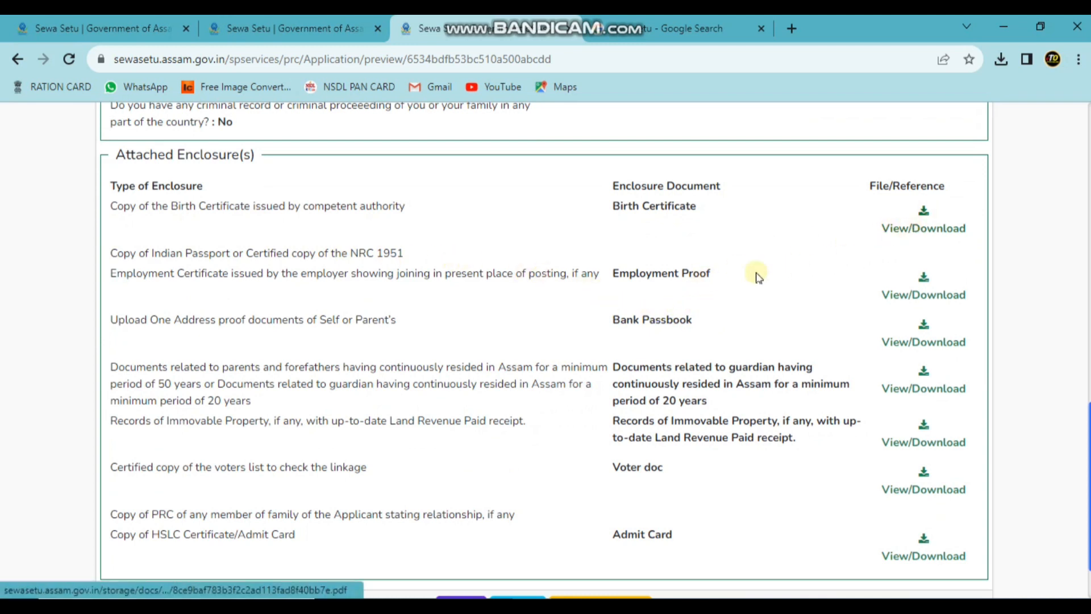
scroll(784, 341, "down", 2)
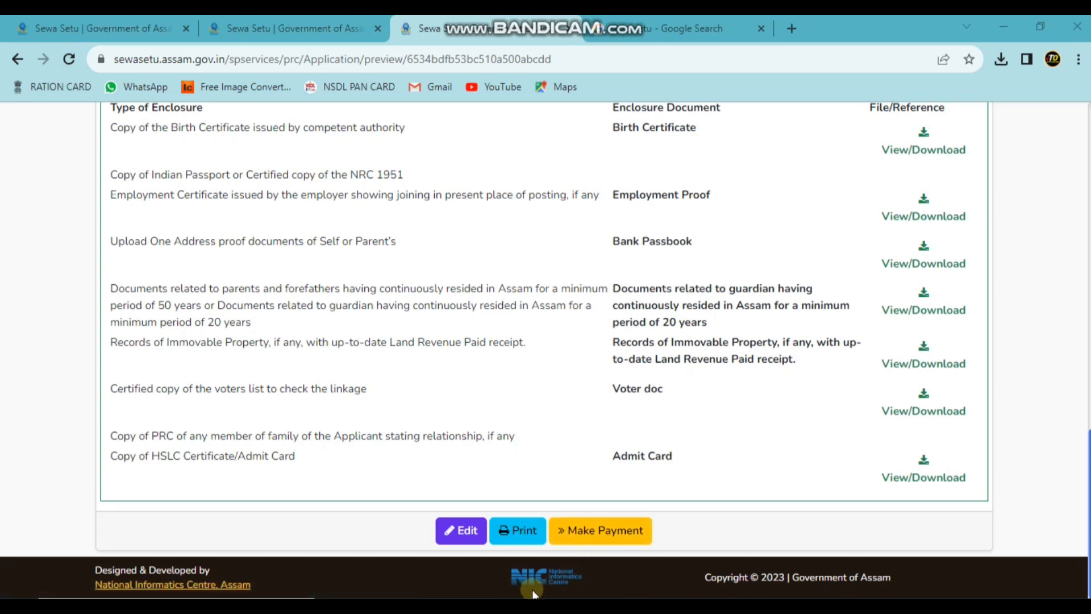
Proceed from the application preview to payment, and start paying the convenience charge
left_click(579, 532)
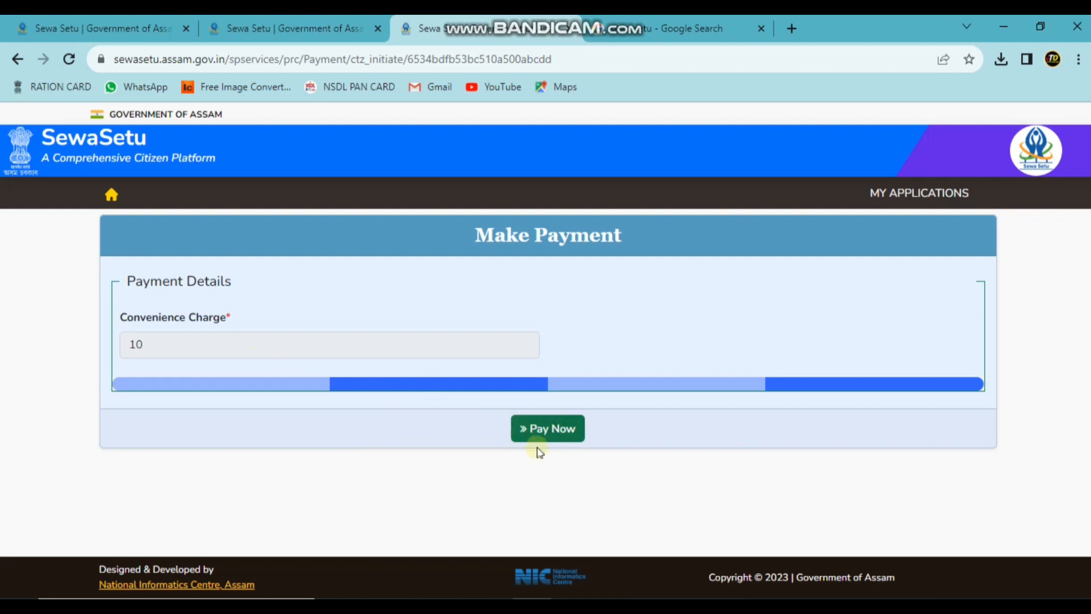
left_click(533, 432)
left_click(541, 436)
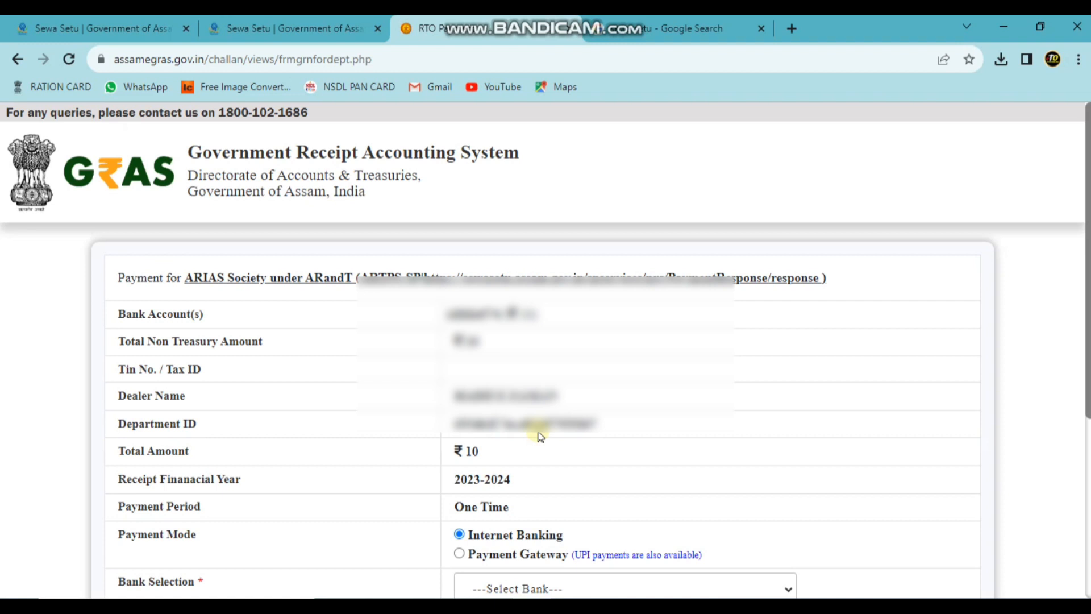
Set the payment mode to Payment Gateway, and select AXIS EASYPAY (No Charges) as the bank
scroll(539, 433, "down", 4)
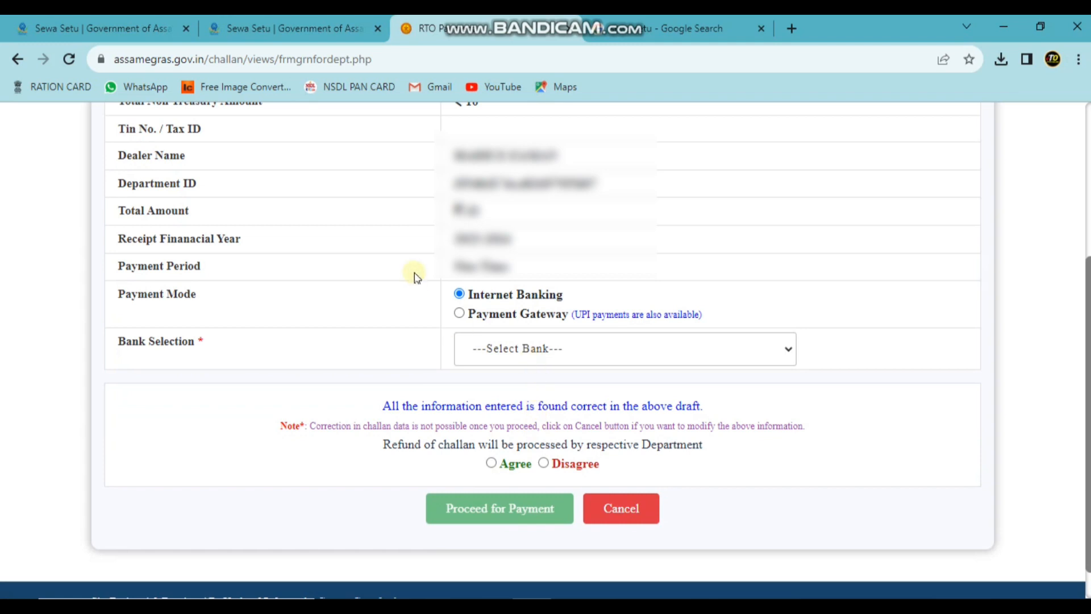
left_click(459, 313)
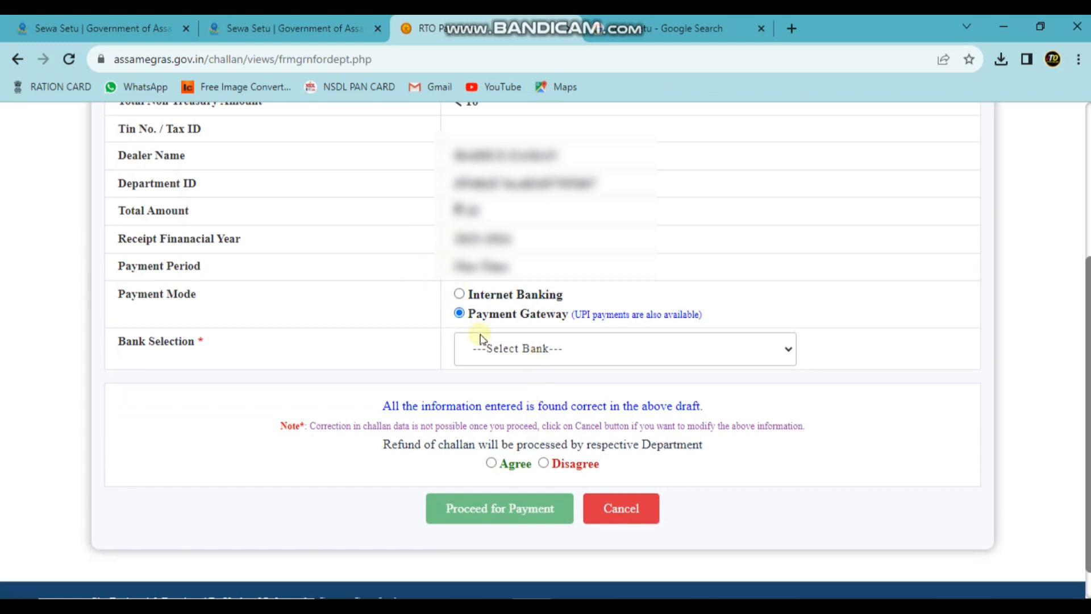
left_click(515, 351)
left_click(513, 387)
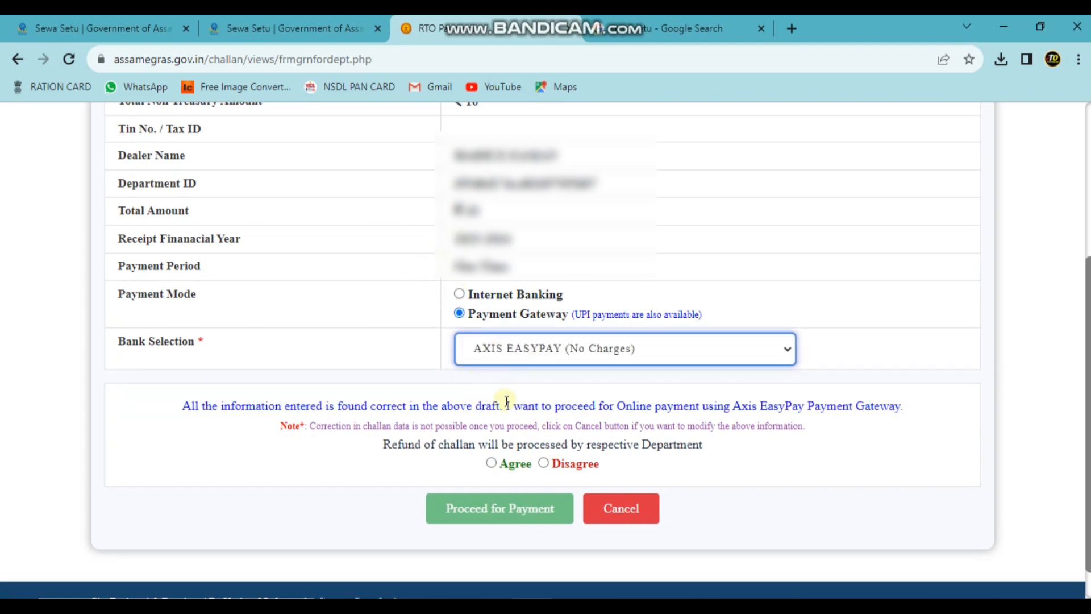
Agree to the challan declaration, proceed for payment, and acknowledge the GRN number notice
scroll(424, 416, "down", 1)
left_click(942, 606)
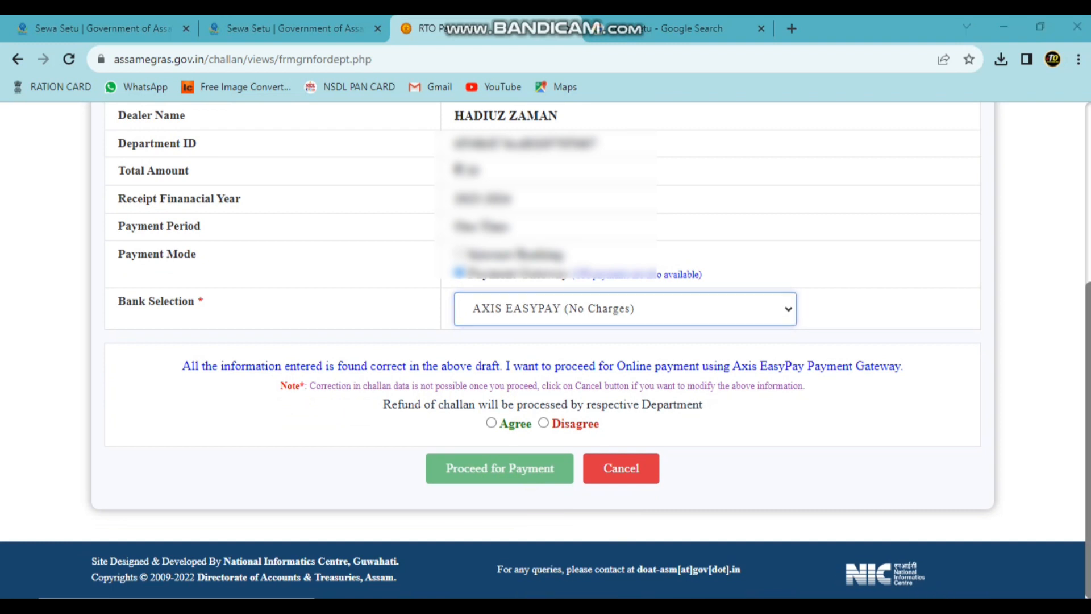
left_click(492, 424)
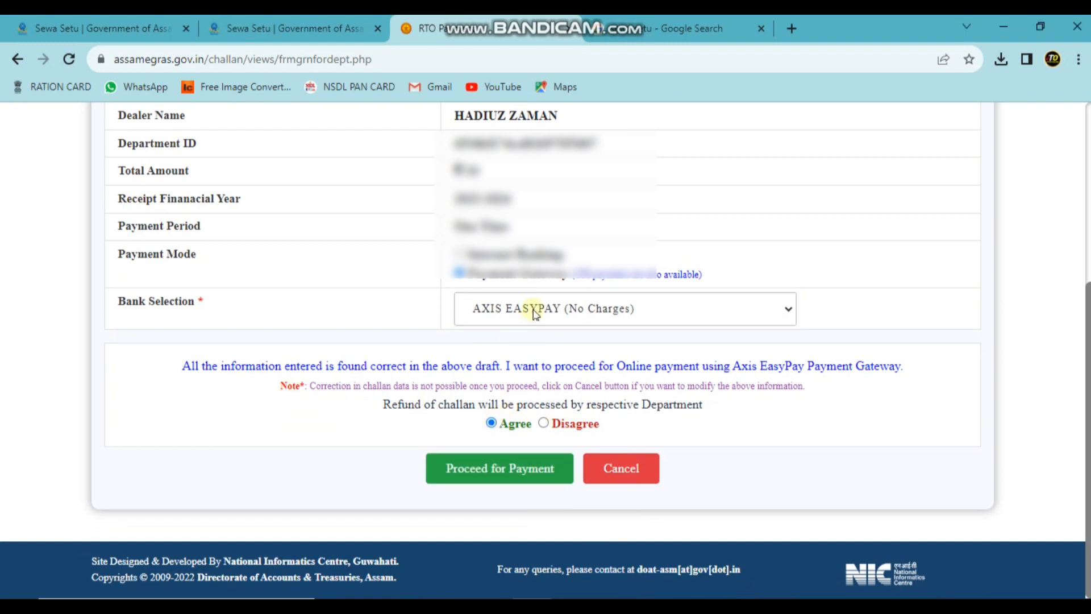
left_click(511, 468)
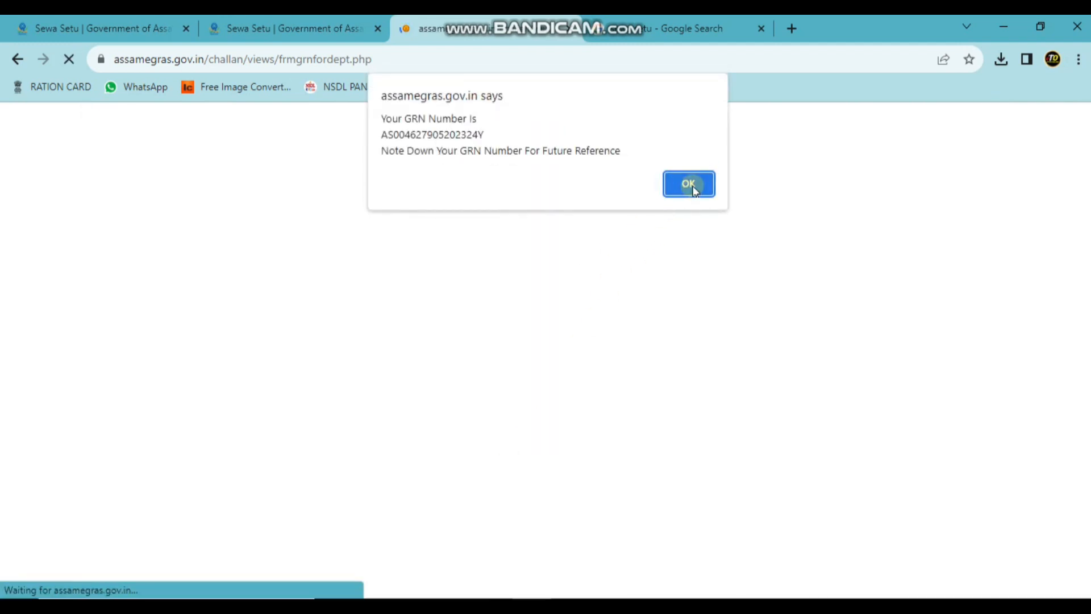
left_click(690, 185)
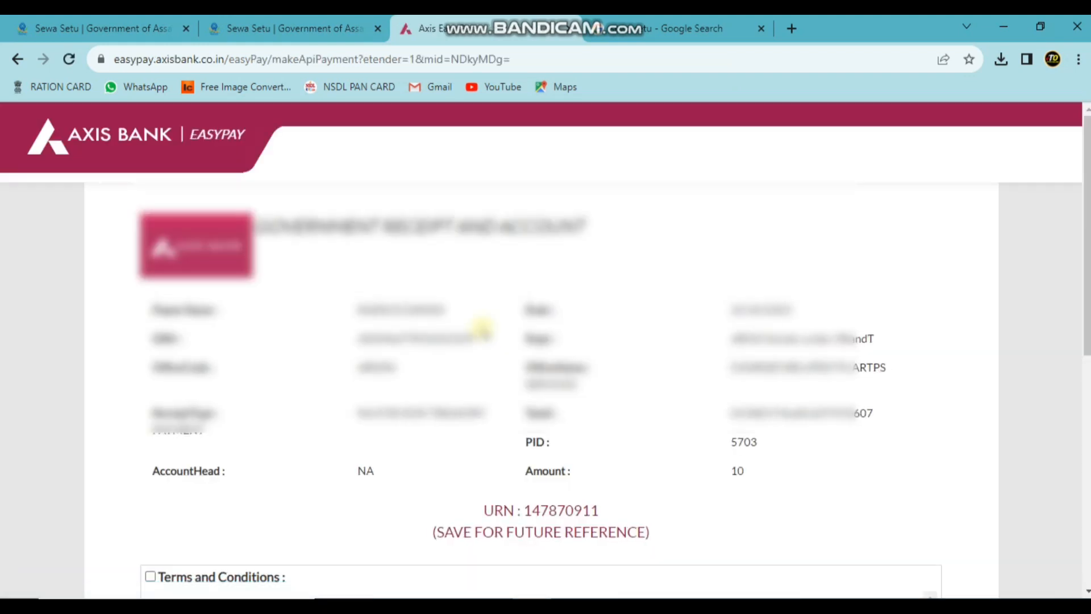
Examine the transaction details, terms and conditions, and payment options on the Axis Bank EasyPay page
scroll(482, 329, "down", 7)
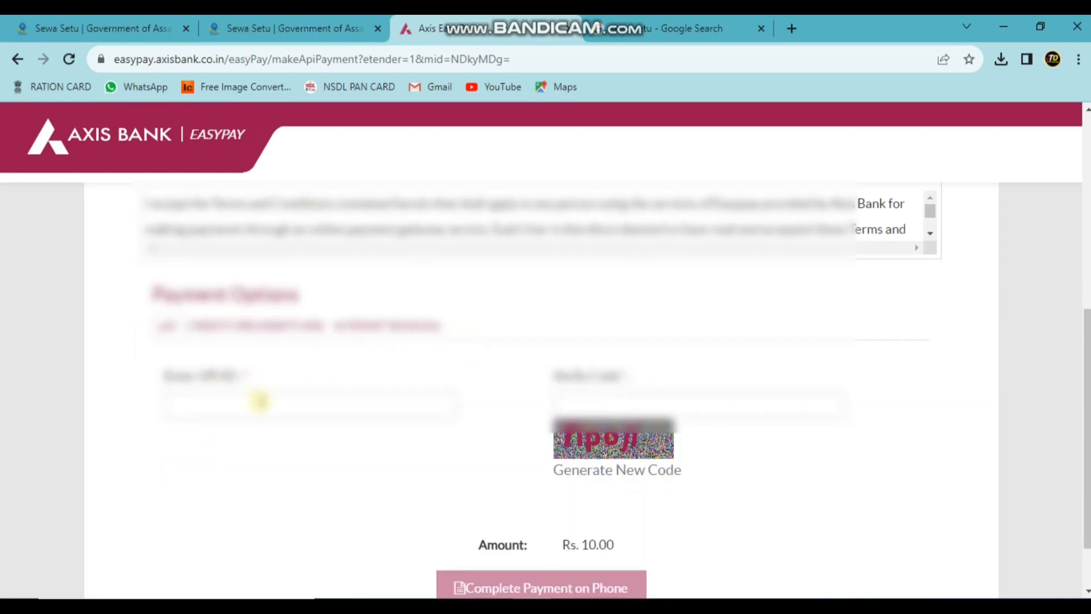
scroll(596, 479, "up", 7)
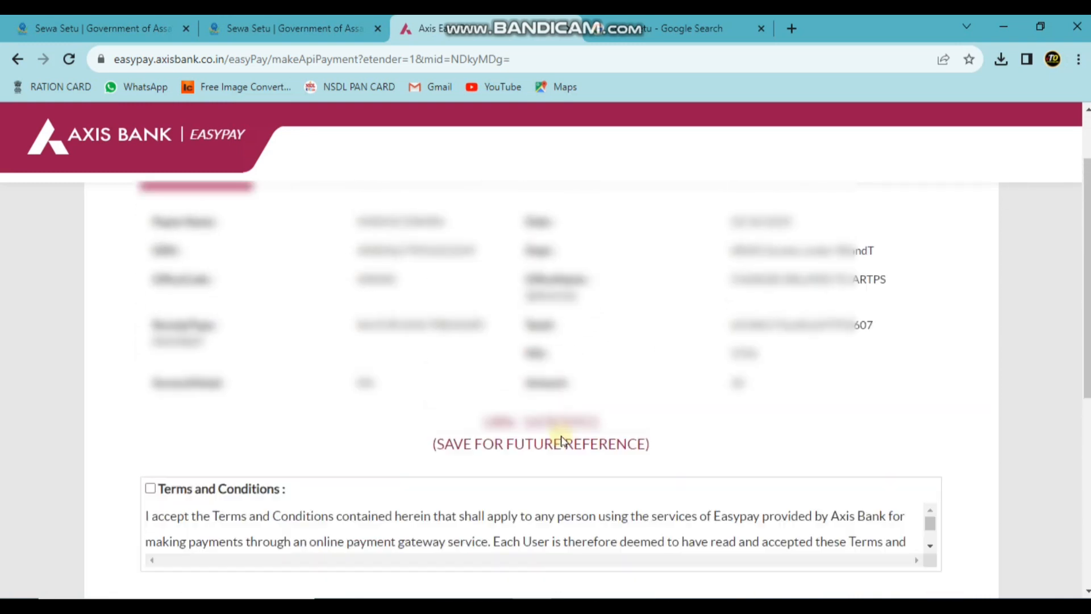
scroll(591, 499, "down", 4)
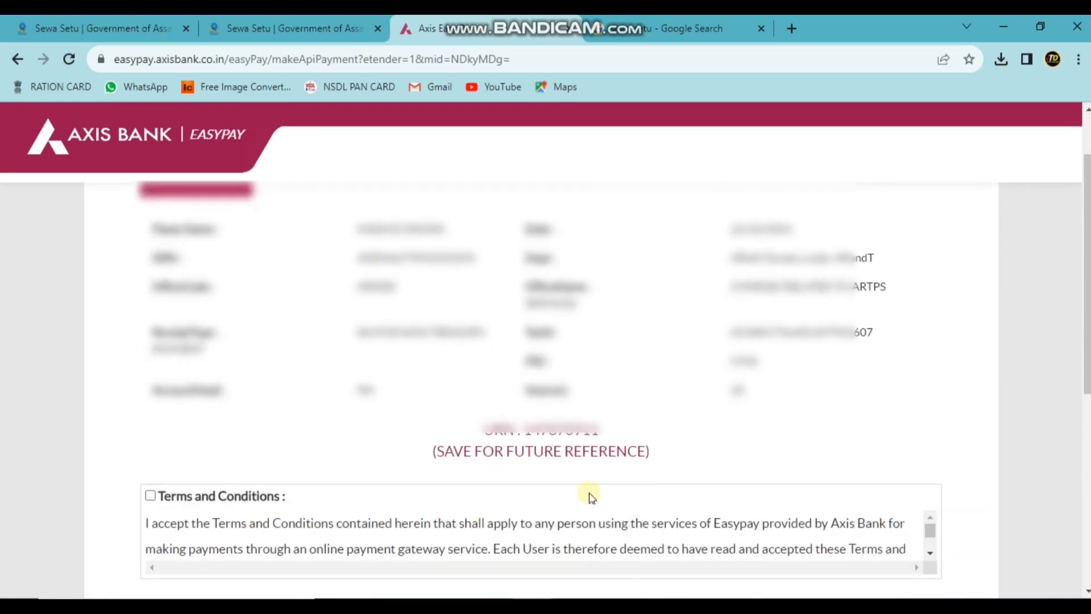
Accept the Easypay terms and conditions, and submit the UPI payment request for completion on the phone
left_click(150, 336)
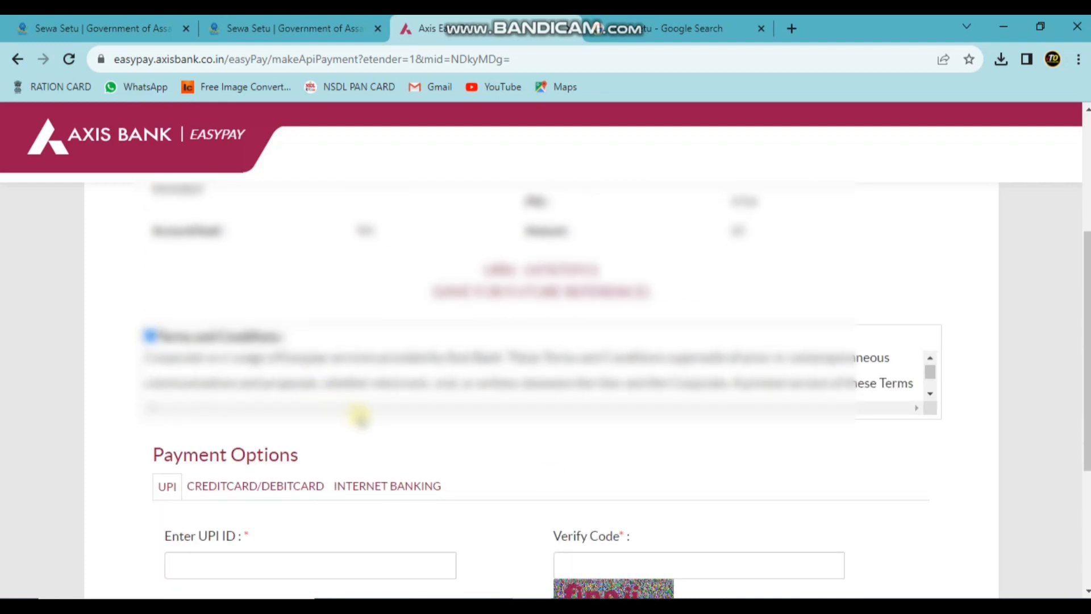
scroll(360, 414, "down", 4)
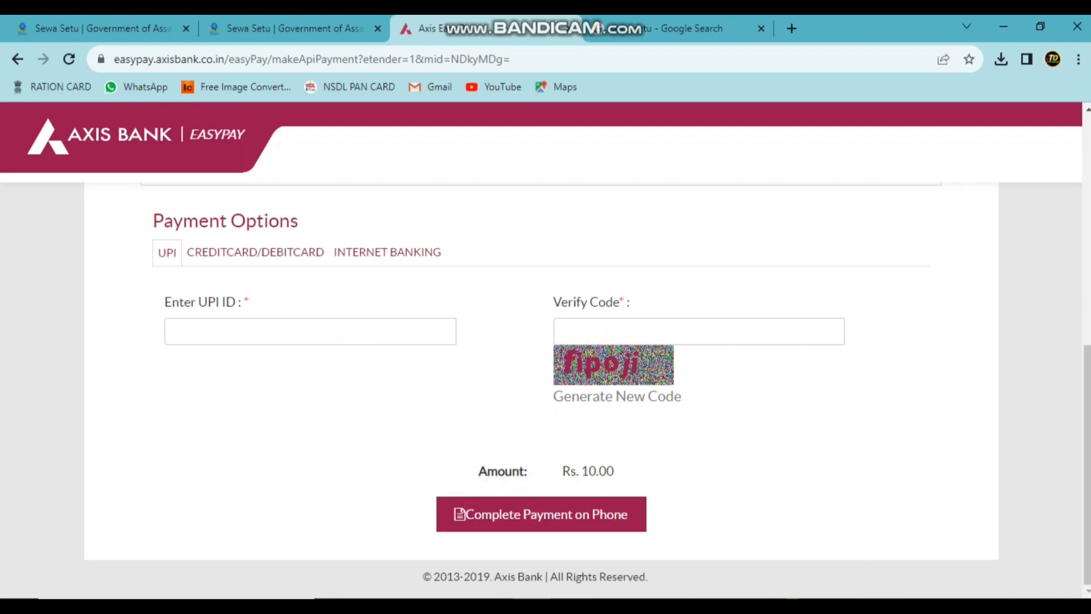
left_click(540, 523)
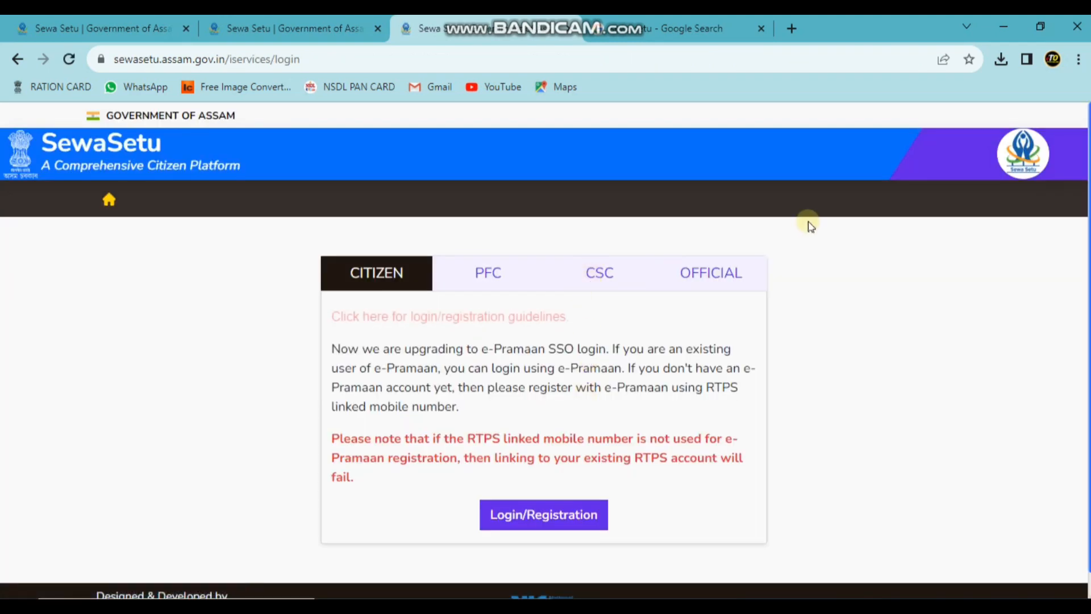
Start the citizen login on Sewa Setu and sign in to the account through ePramaan with the username option
scroll(472, 312, "down", 1)
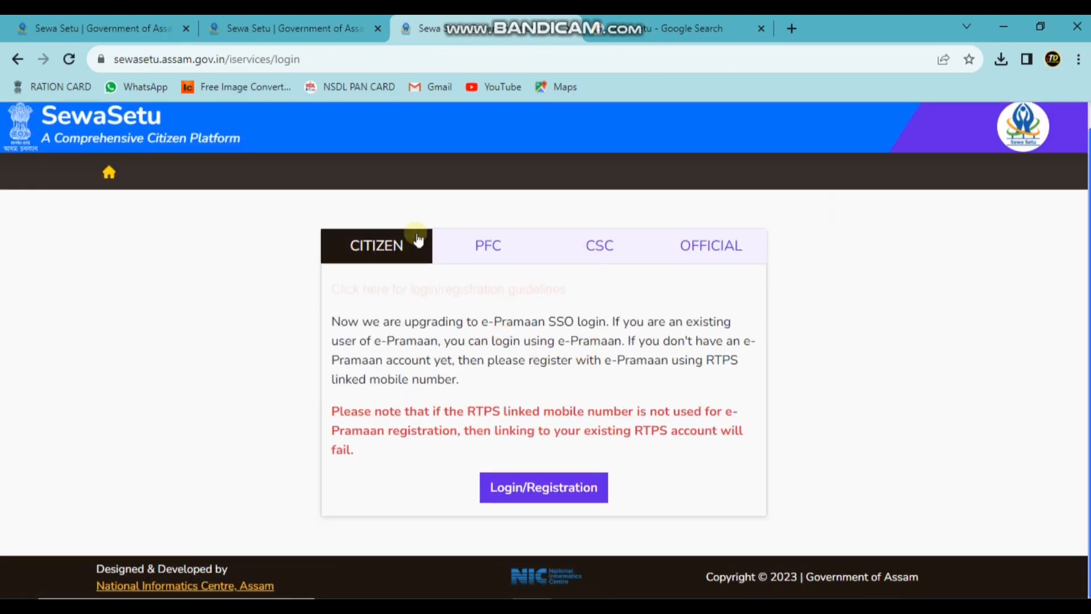
left_click(517, 488)
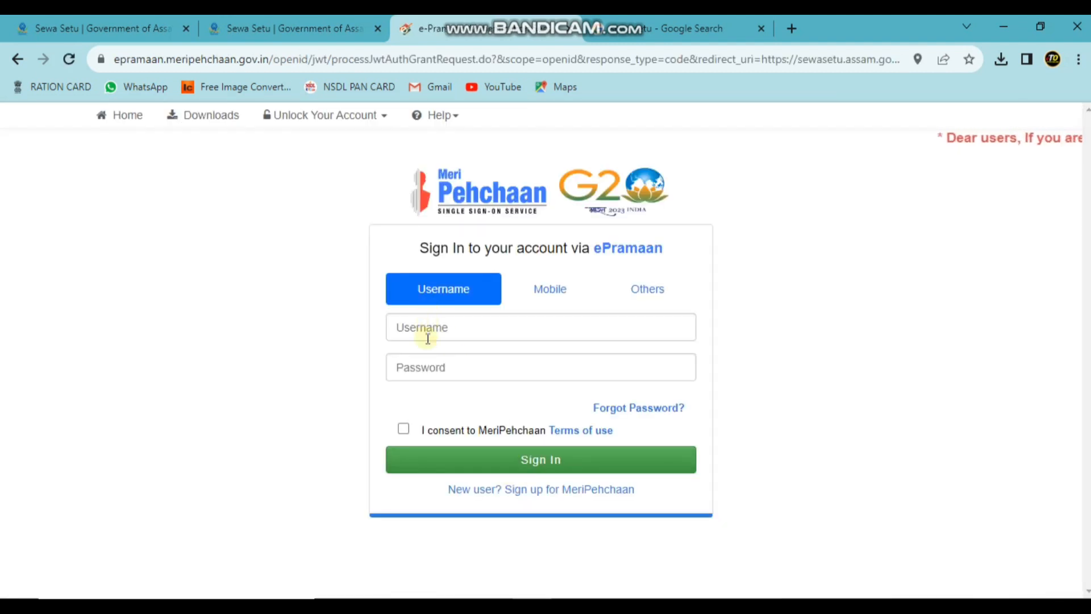
left_click(426, 330)
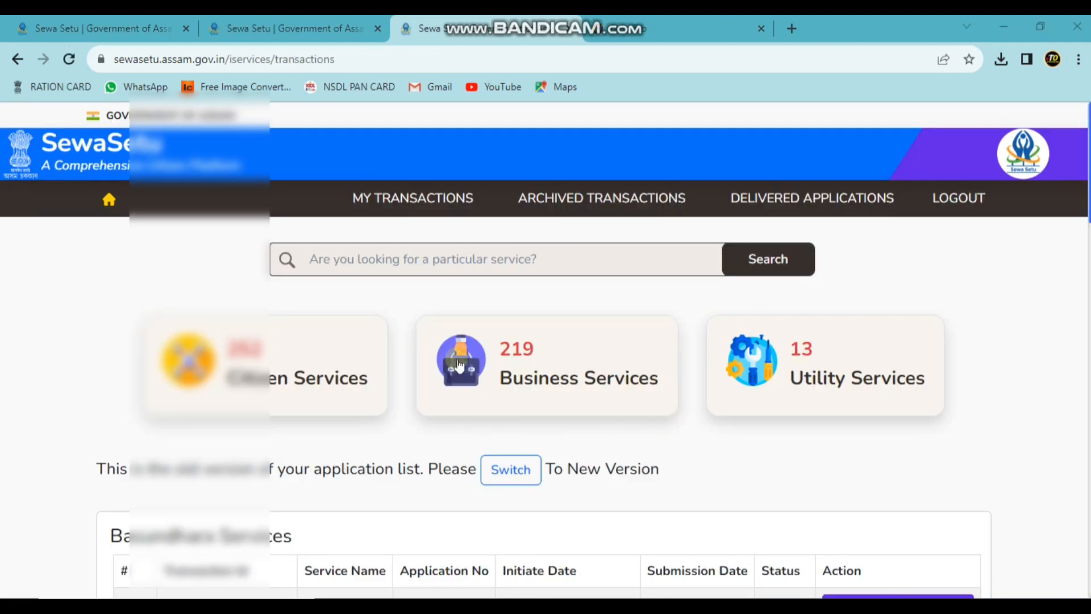
Get the acknowledgement for the Permanent Residence Certificate for Higher Education application from the transactions list
scroll(397, 339, "down", 15)
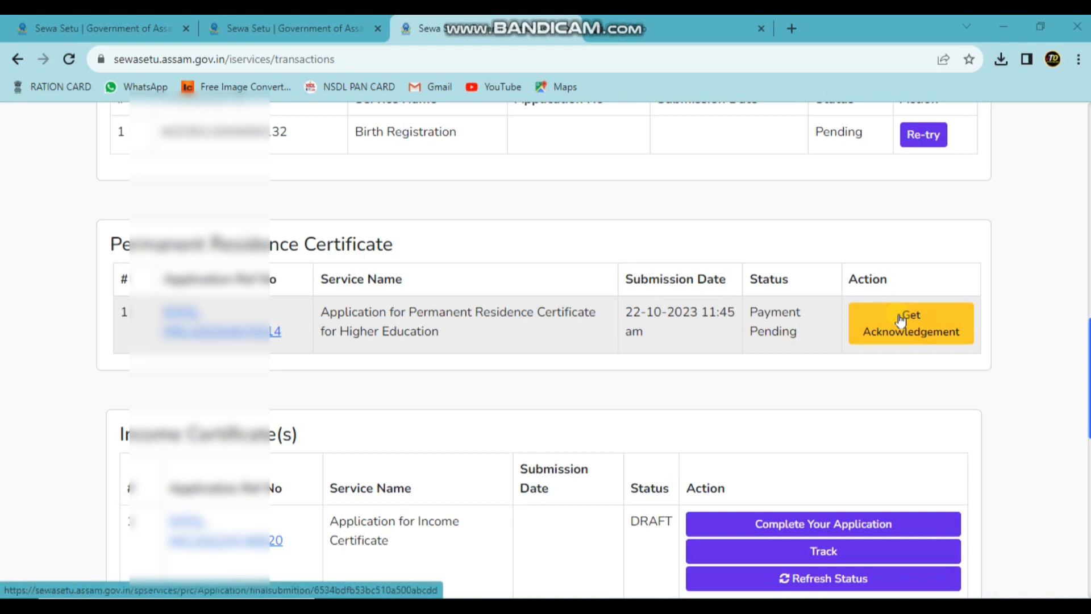
scroll(901, 415, "up", 1)
left_click(901, 416)
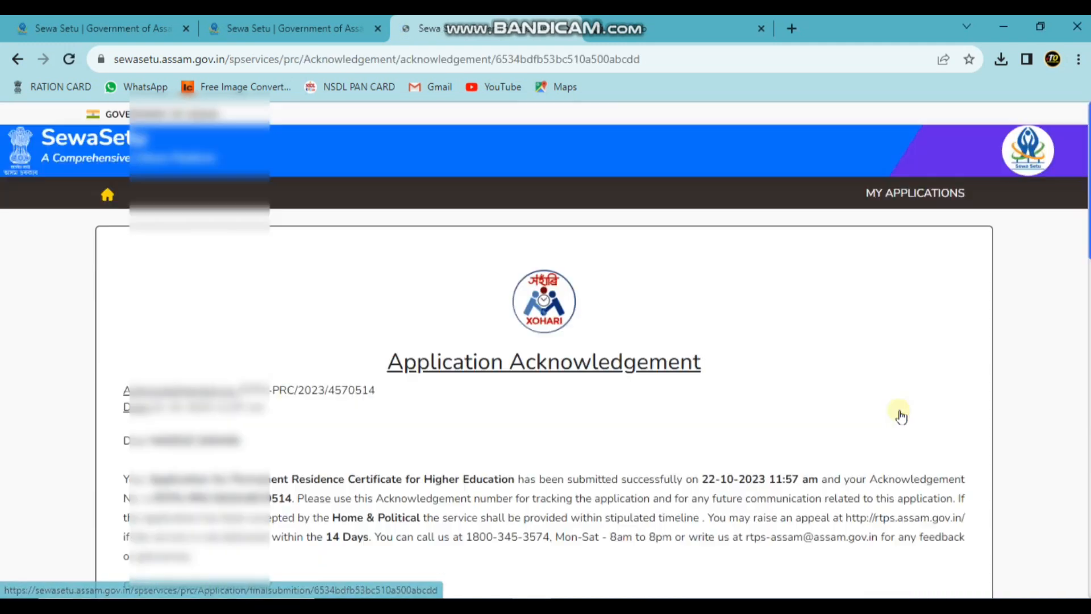
Examine the English and Assamese application acknowledgements, including the submission details and collected fees
scroll(680, 442, "down", 7)
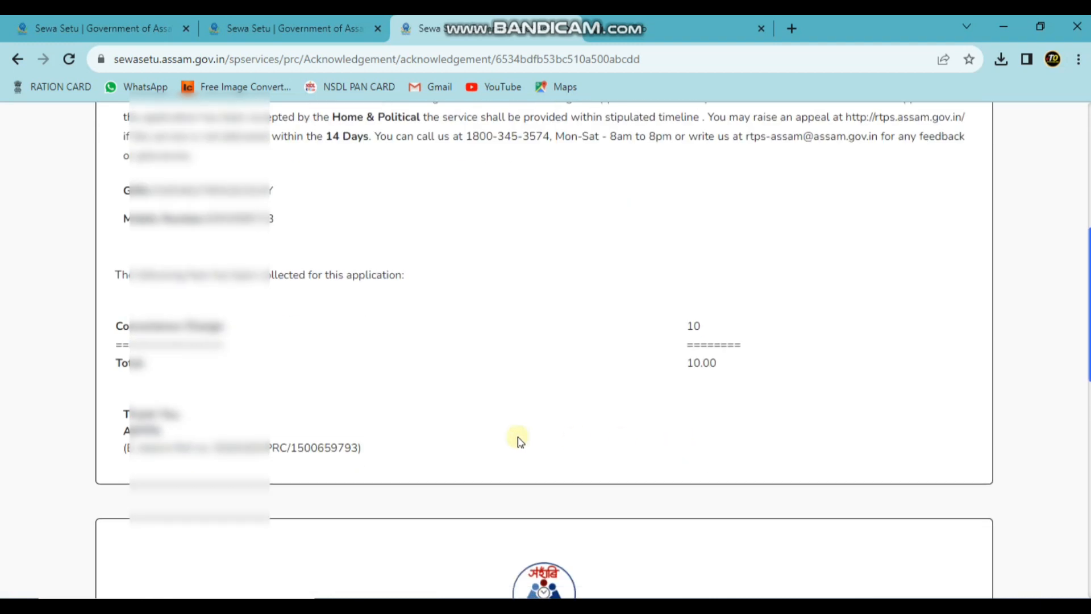
scroll(270, 374, "down", 15)
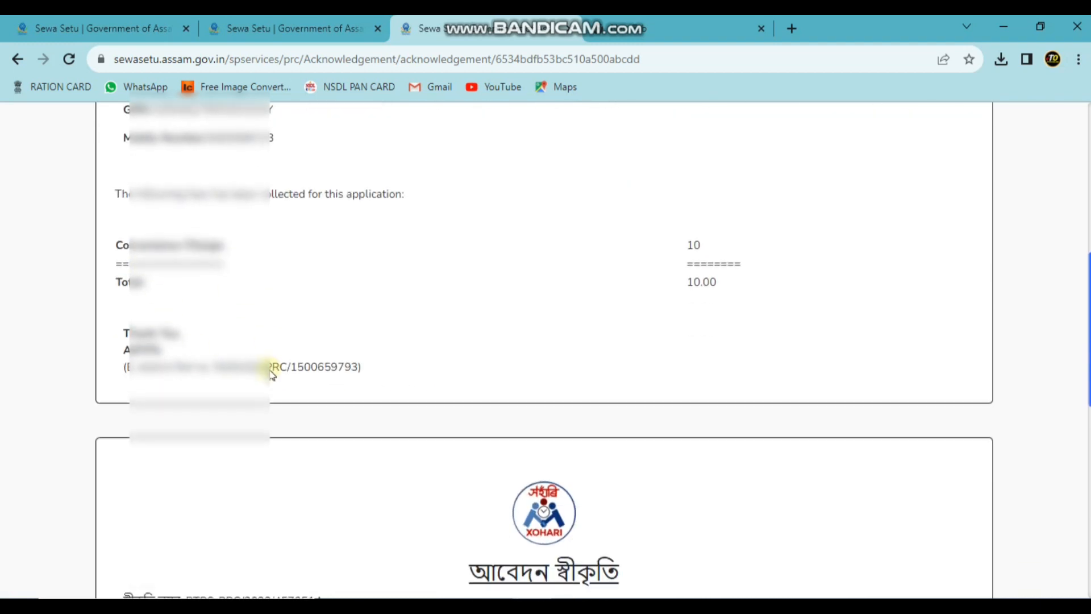
scroll(410, 385, "down", 1)
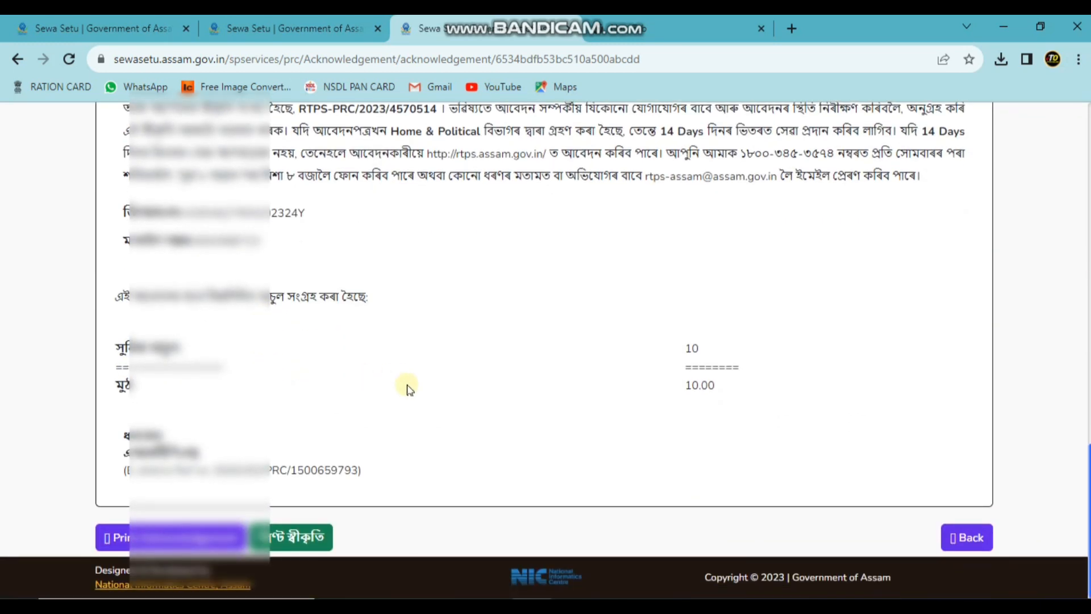
scroll(404, 443, "up", 6)
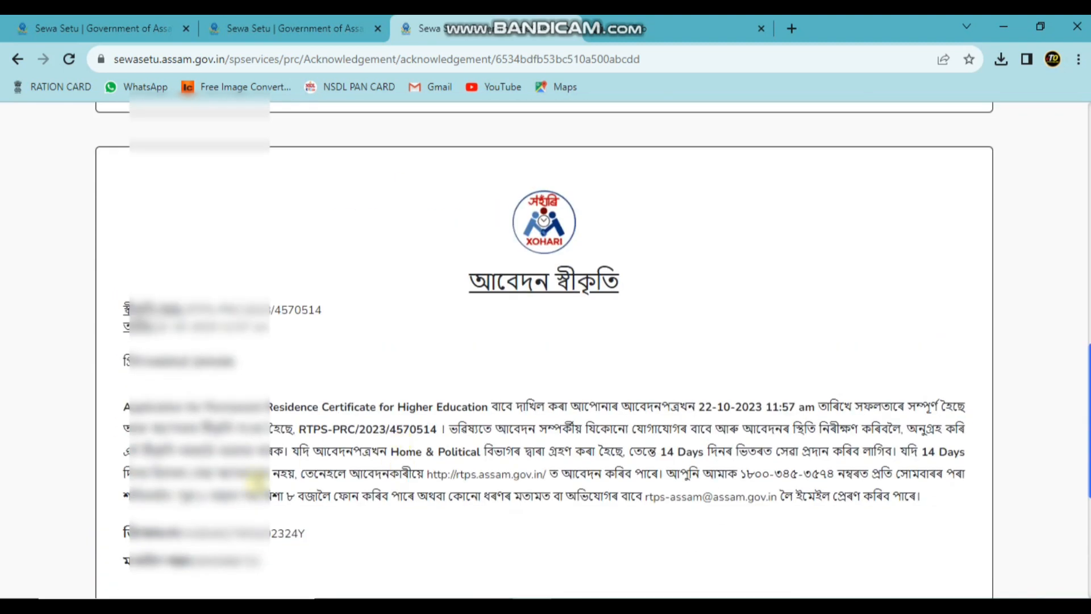
scroll(236, 466, "down", 1)
scroll(256, 427, "up", 7)
scroll(256, 427, "up", 6)
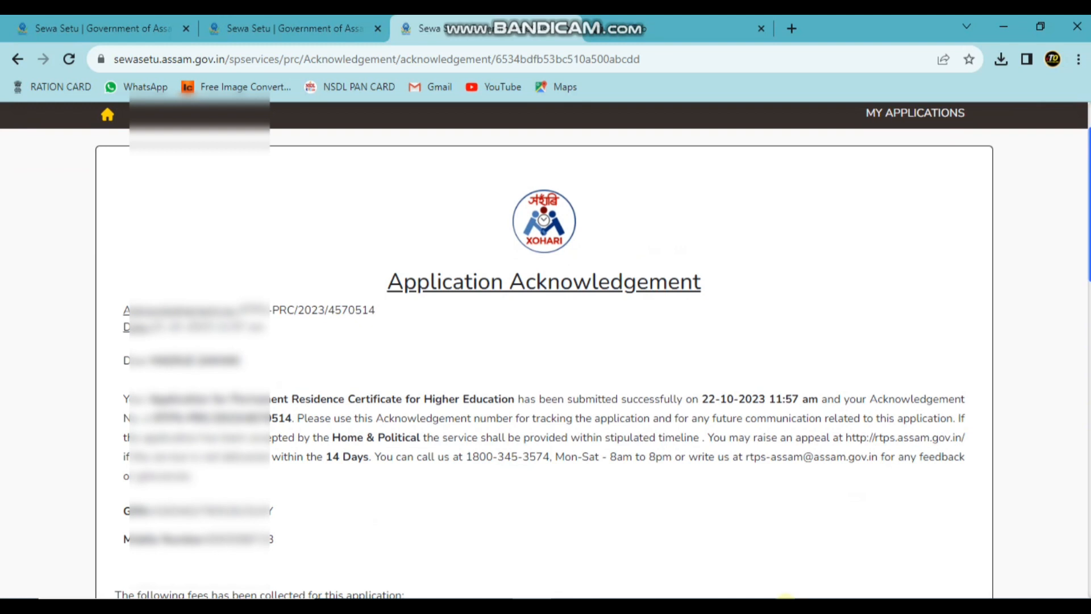
scroll(477, 511, "down", 1)
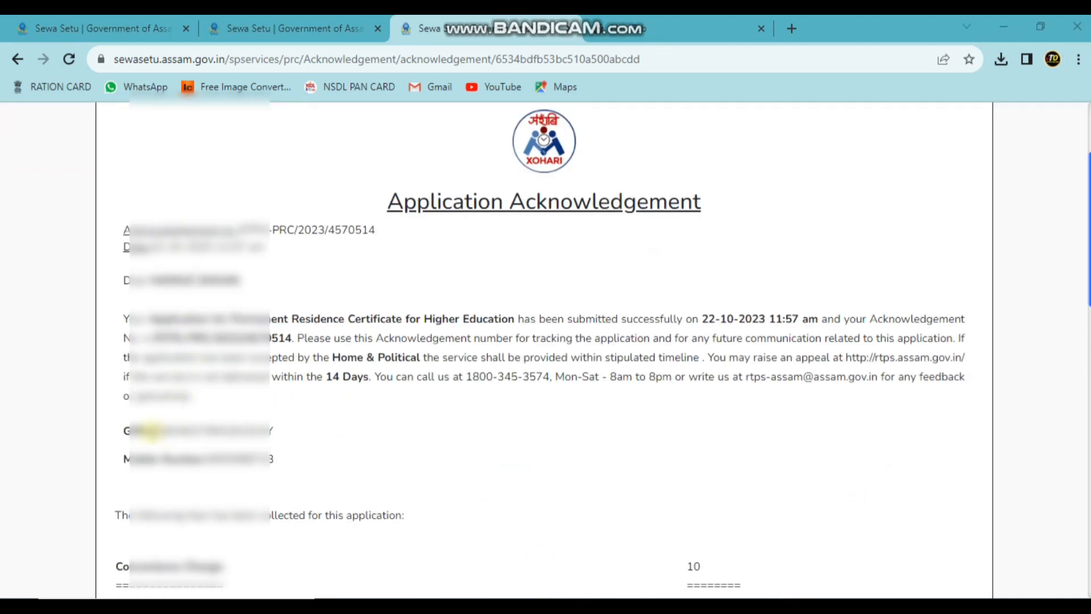
Highlight the GRN number and the acknowledgement number in the English acknowledgement to check them
left_click_drag(122, 429, 290, 446)
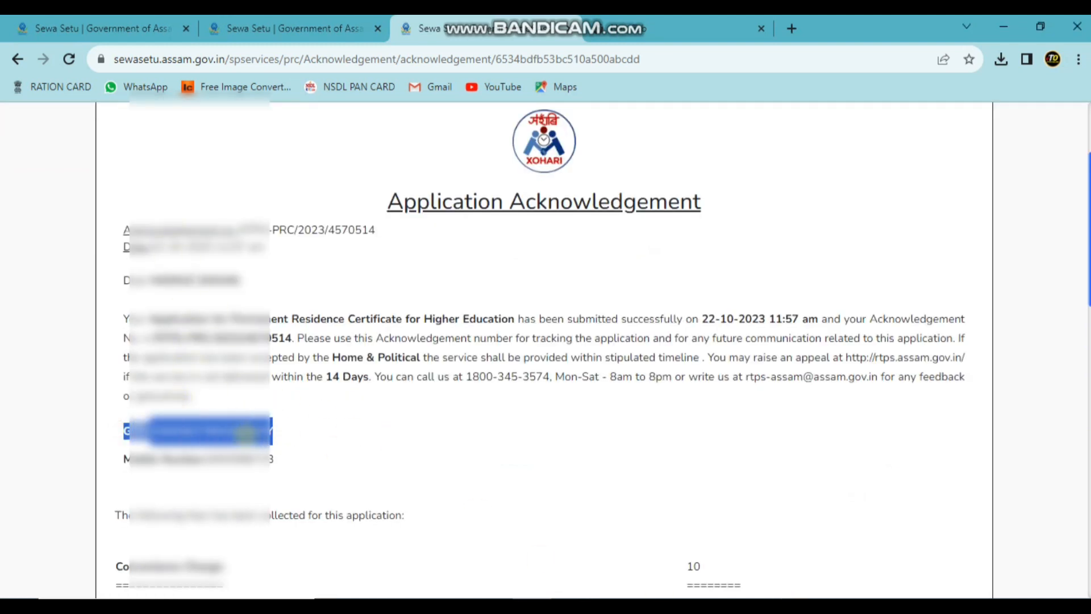
left_click(320, 443)
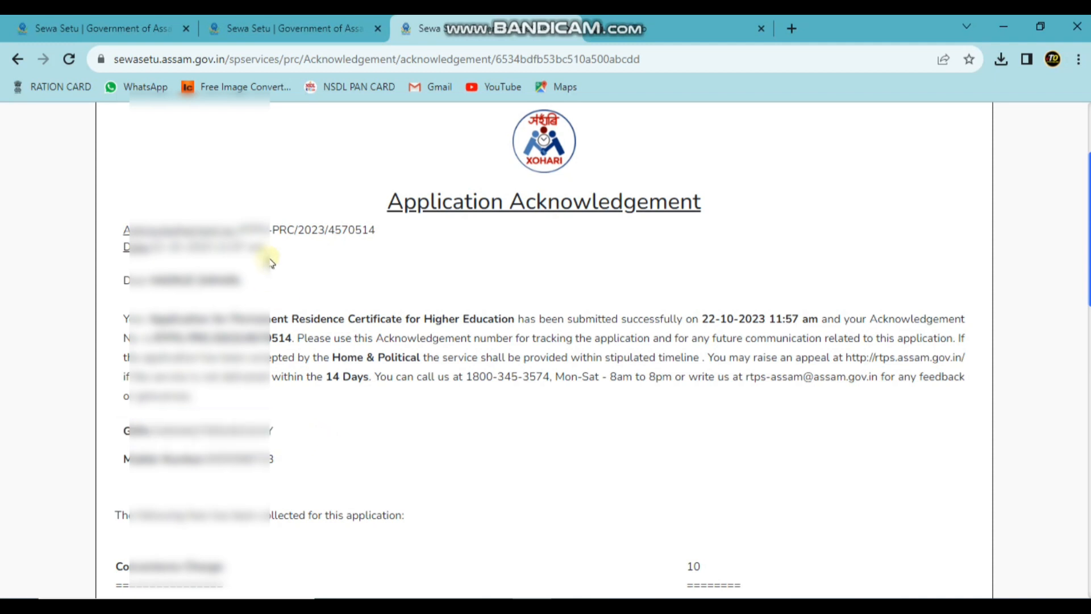
left_click_drag(230, 231, 366, 228)
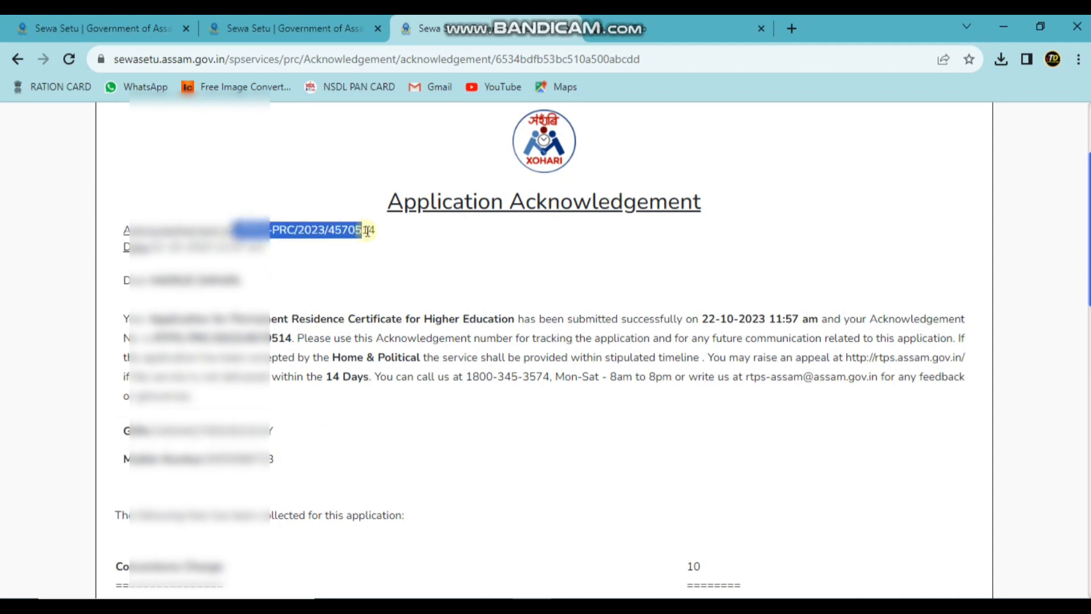
left_click(378, 250)
Print the English application acknowledgement in portrait layout and color with Microsoft Print to PDF
scroll(332, 372, "down", 1)
scroll(332, 373, "down", 5)
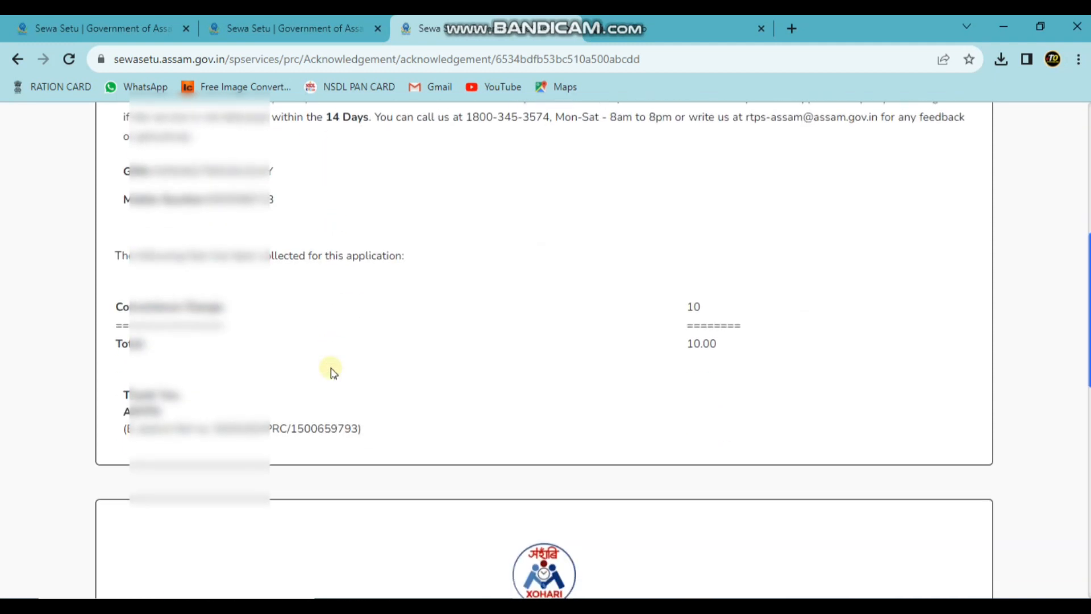
scroll(420, 389, "down", 3)
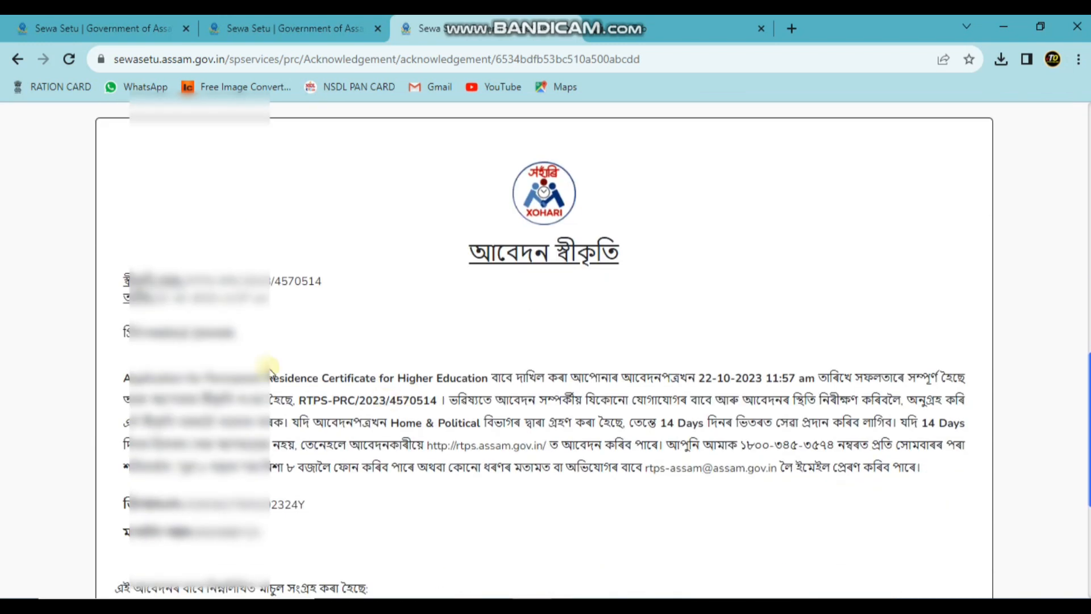
scroll(379, 438, "down", 4)
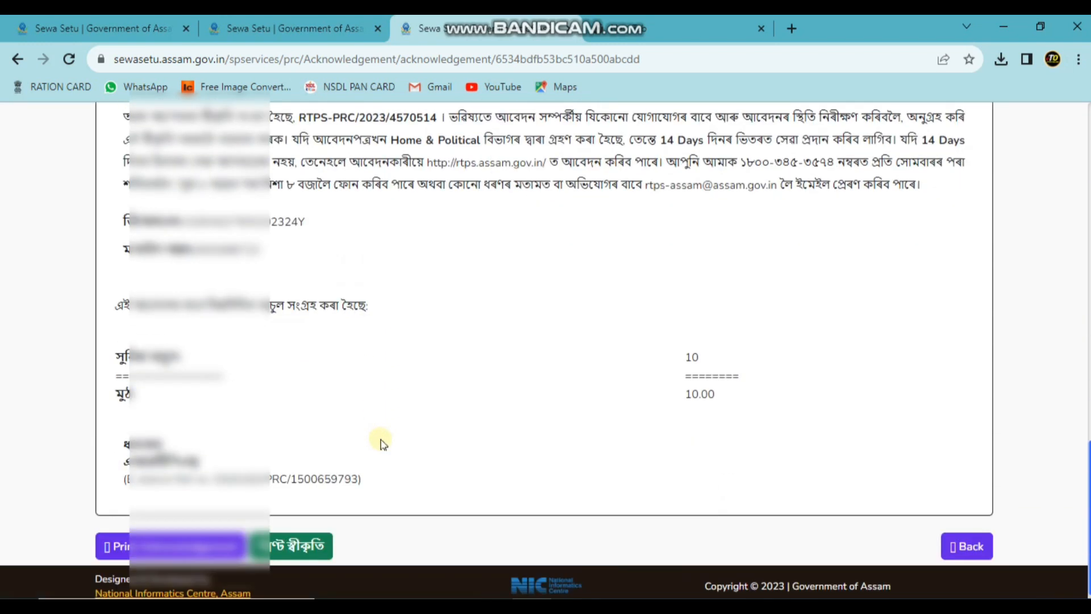
left_click(322, 551)
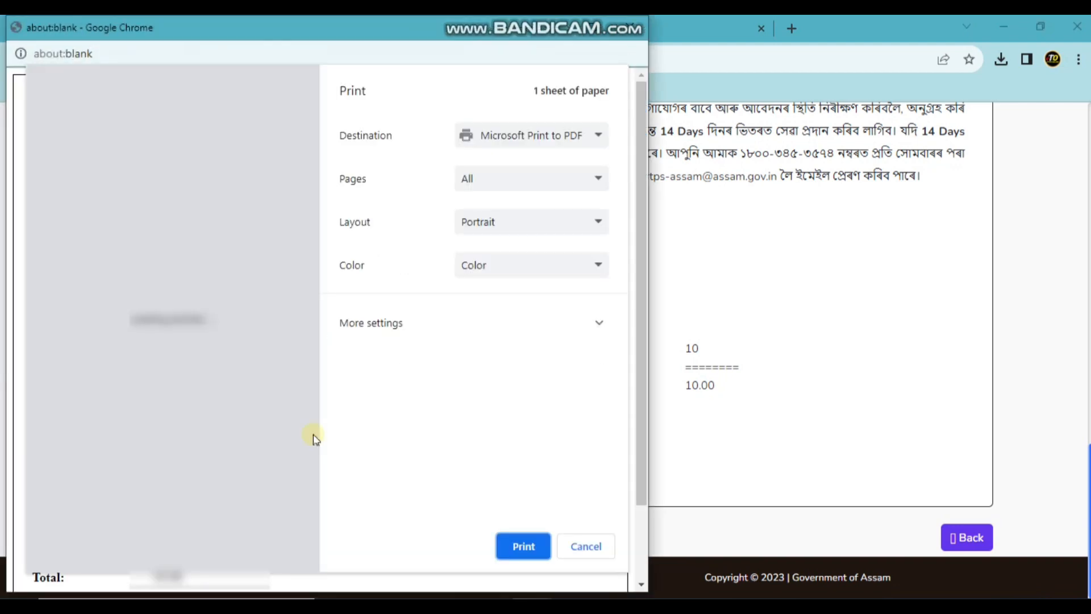
left_click(520, 547)
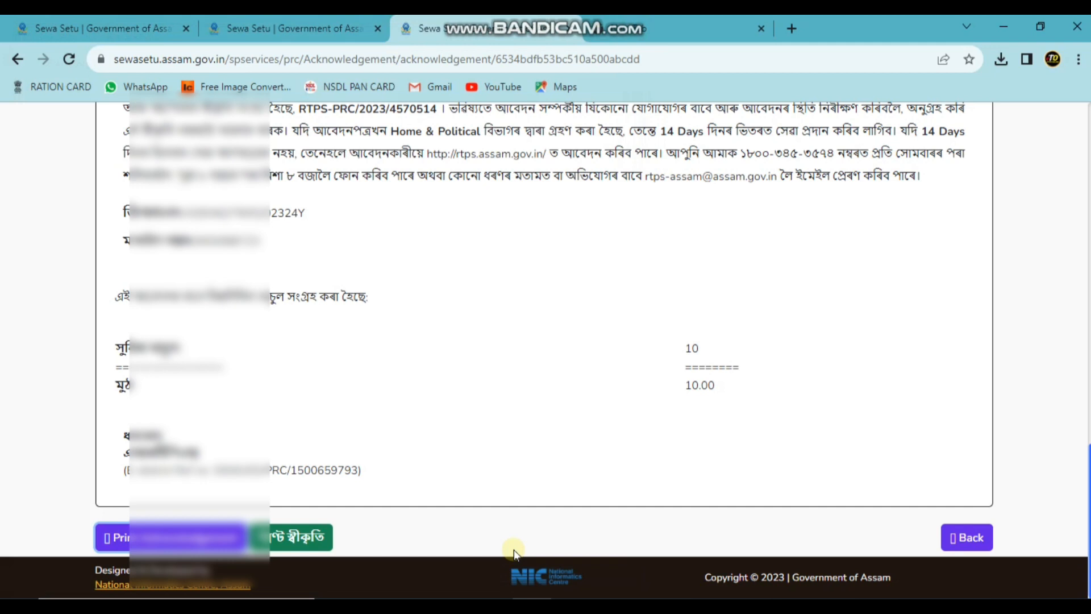
Return to the transactions list and track the status of the Permanent Residence Certificate application
key("alt+Left")
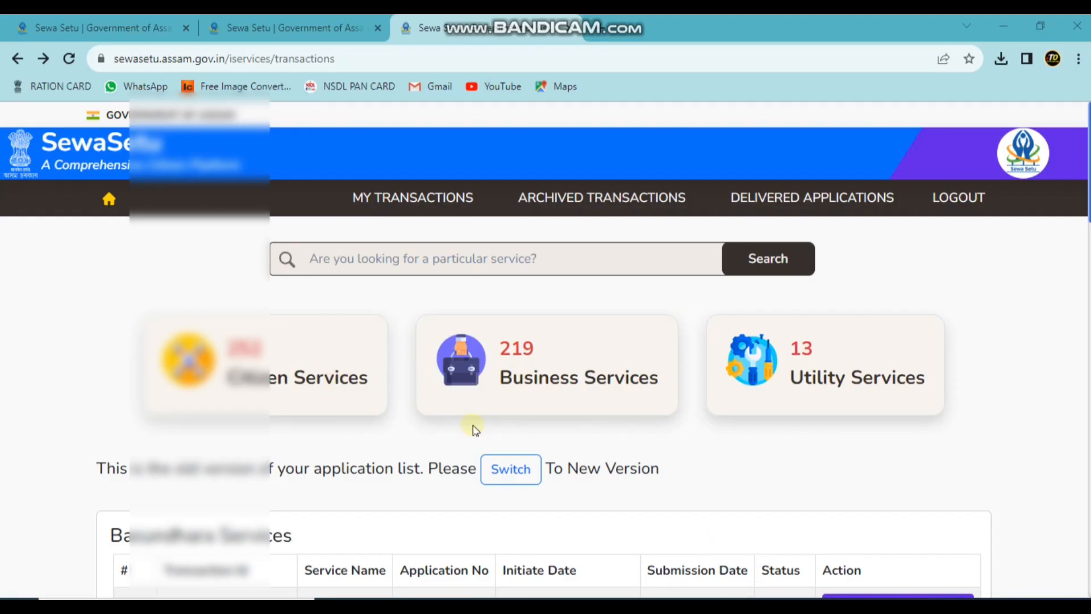
scroll(471, 427, "down", 1)
scroll(474, 429, "up", 1)
scroll(474, 429, "down", 6)
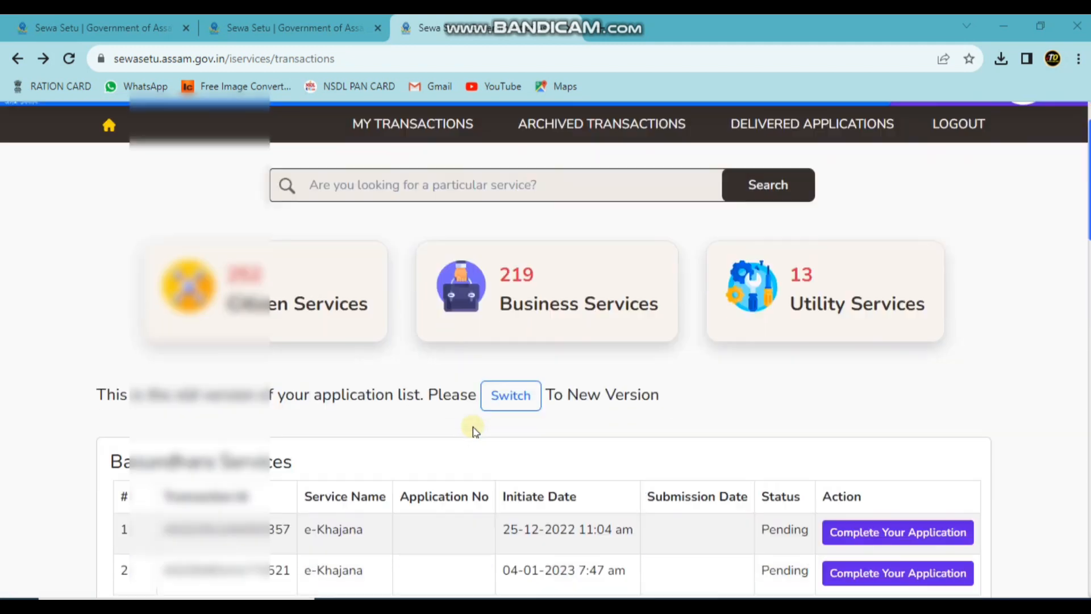
scroll(474, 430, "down", 4)
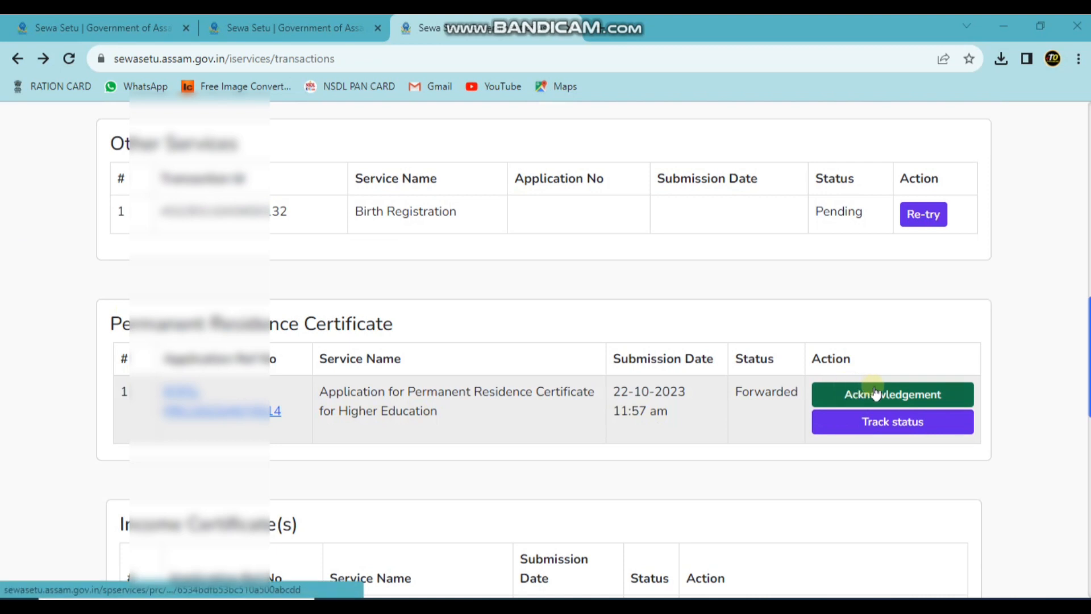
left_click(873, 429)
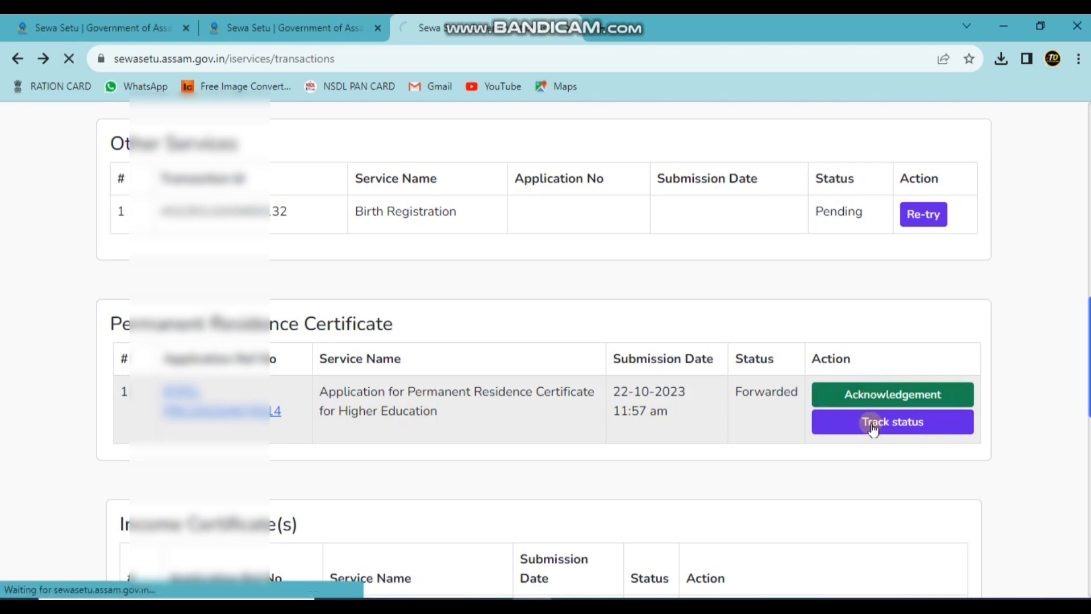